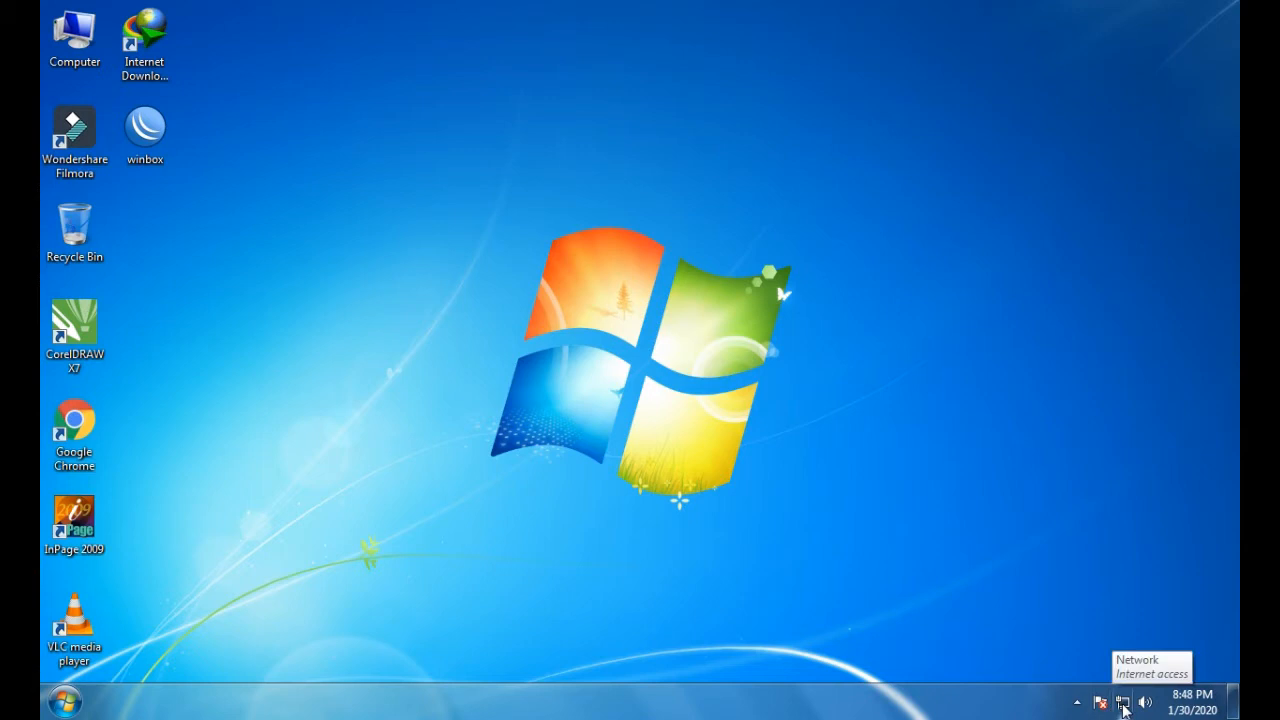
{"action": "right_click", "coordinate": [1123, 708]}
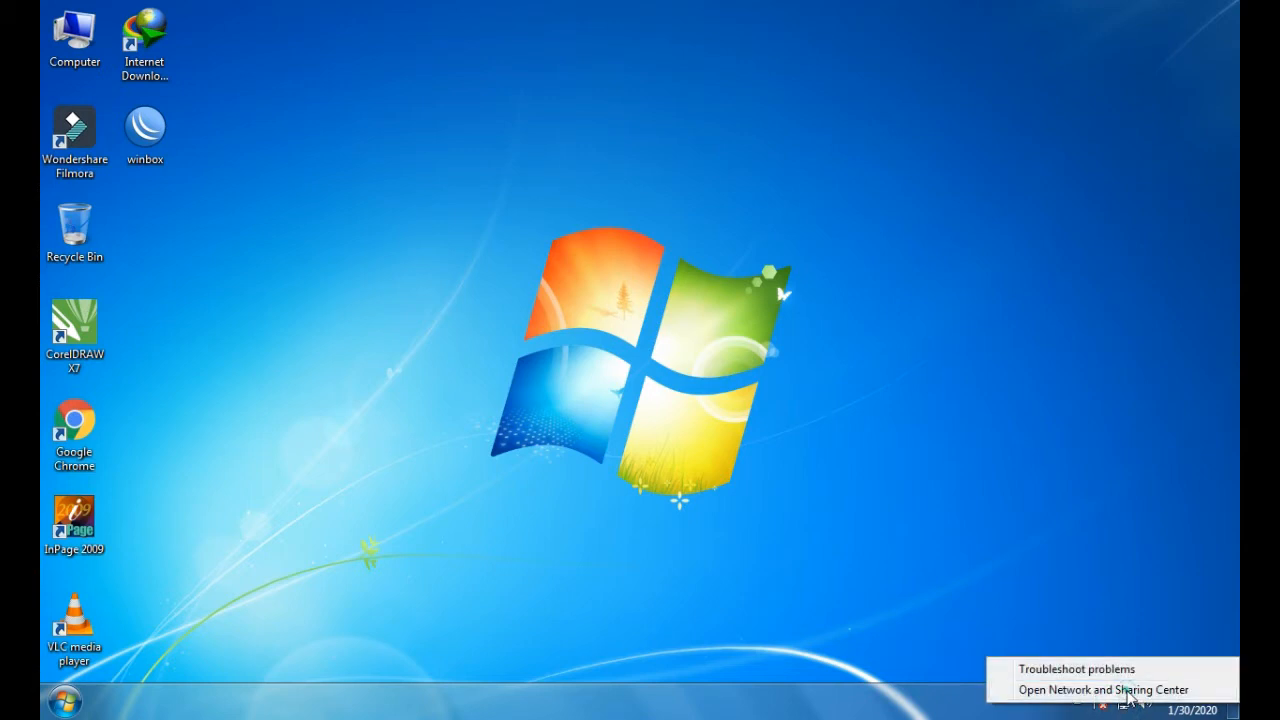
{"action": "left_click", "coordinate": [1100, 689]}
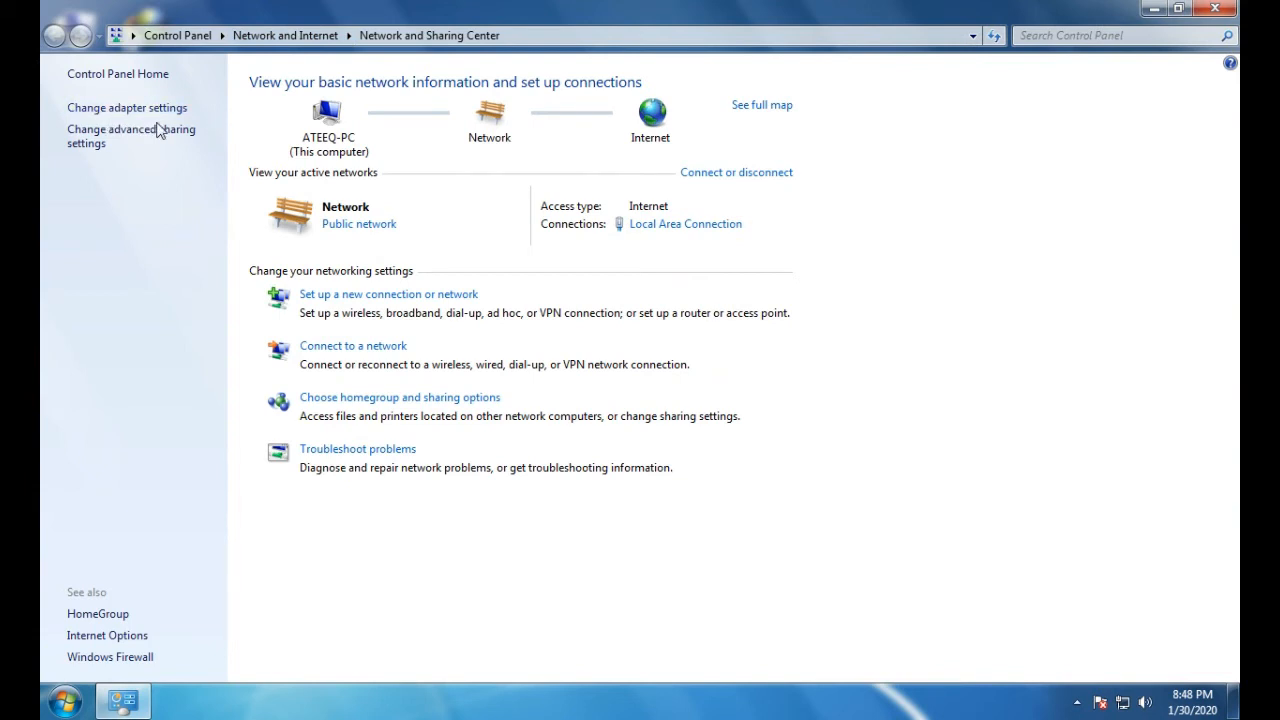
{"action": "left_click", "coordinate": [159, 110]}
{"action": "right_click", "coordinate": [160, 112]}
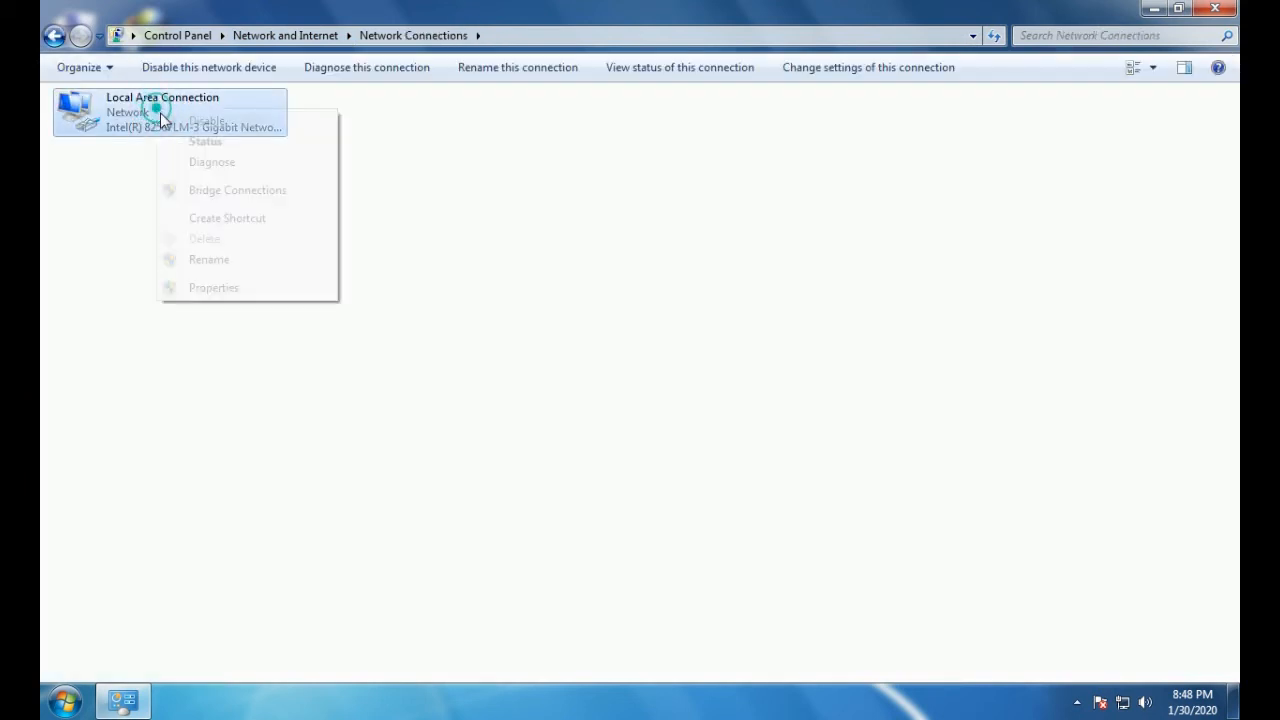
{"action": "left_click", "coordinate": [214, 288]}
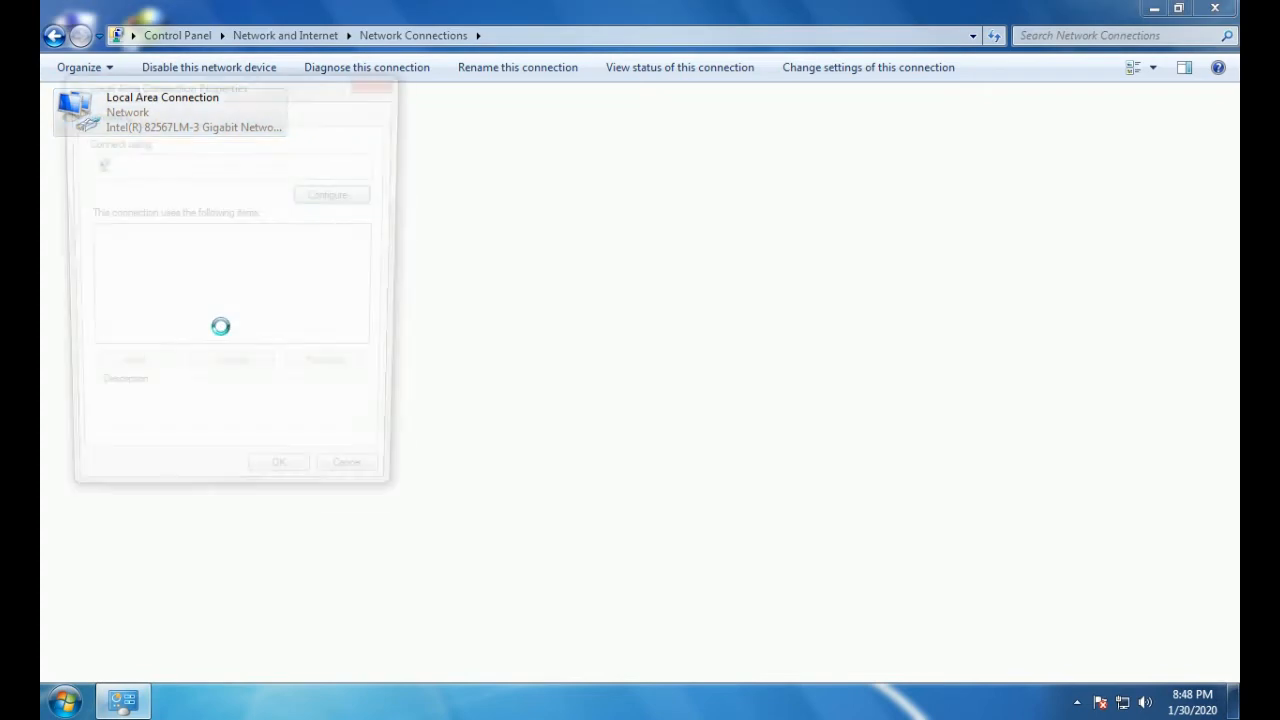
{"action": "double_click", "coordinate": [205, 298]}
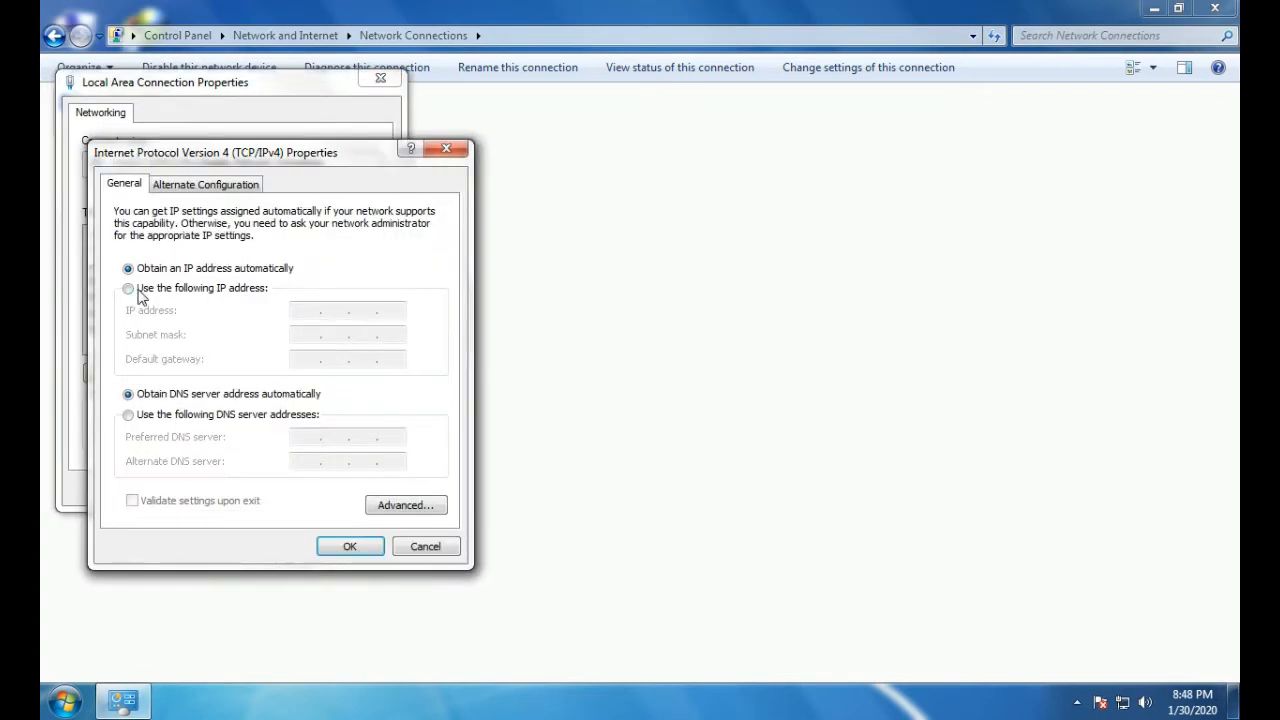
{"action": "left_click", "coordinate": [128, 288]}
{"action": "left_click", "coordinate": [337, 311]}
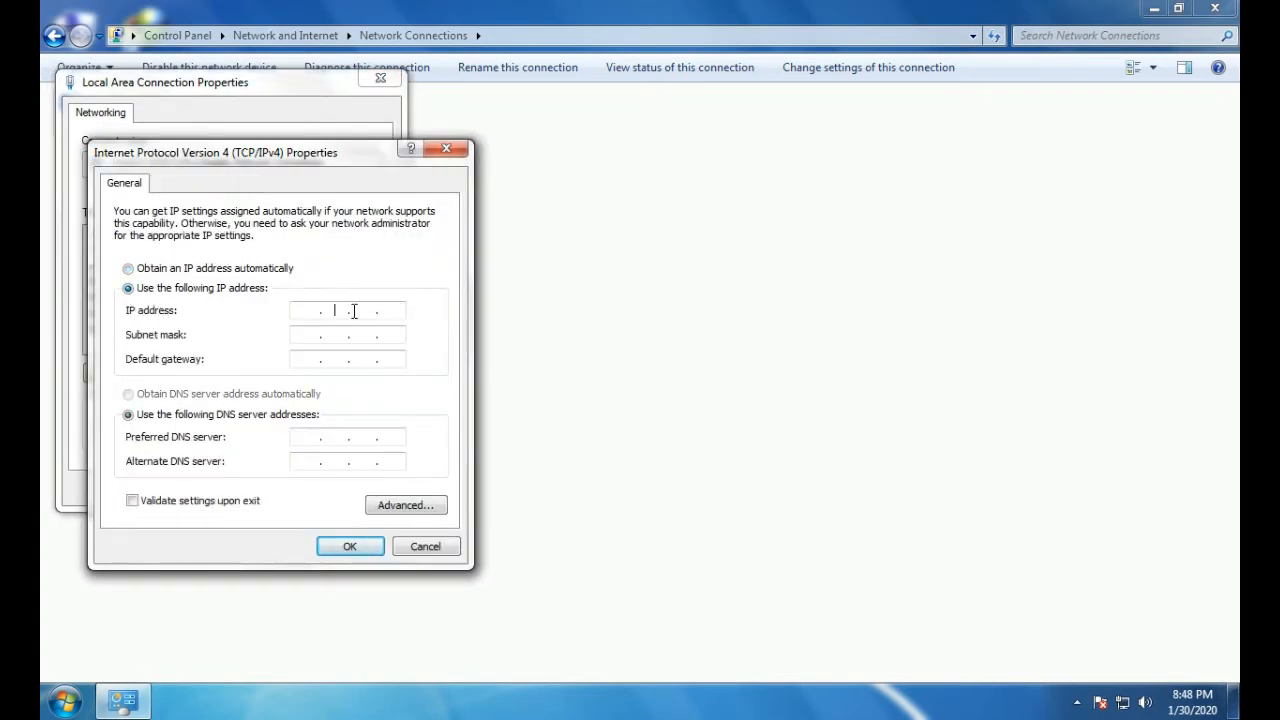
{"action": "left_click", "coordinate": [447, 149]}
{"action": "left_click", "coordinate": [386, 80]}
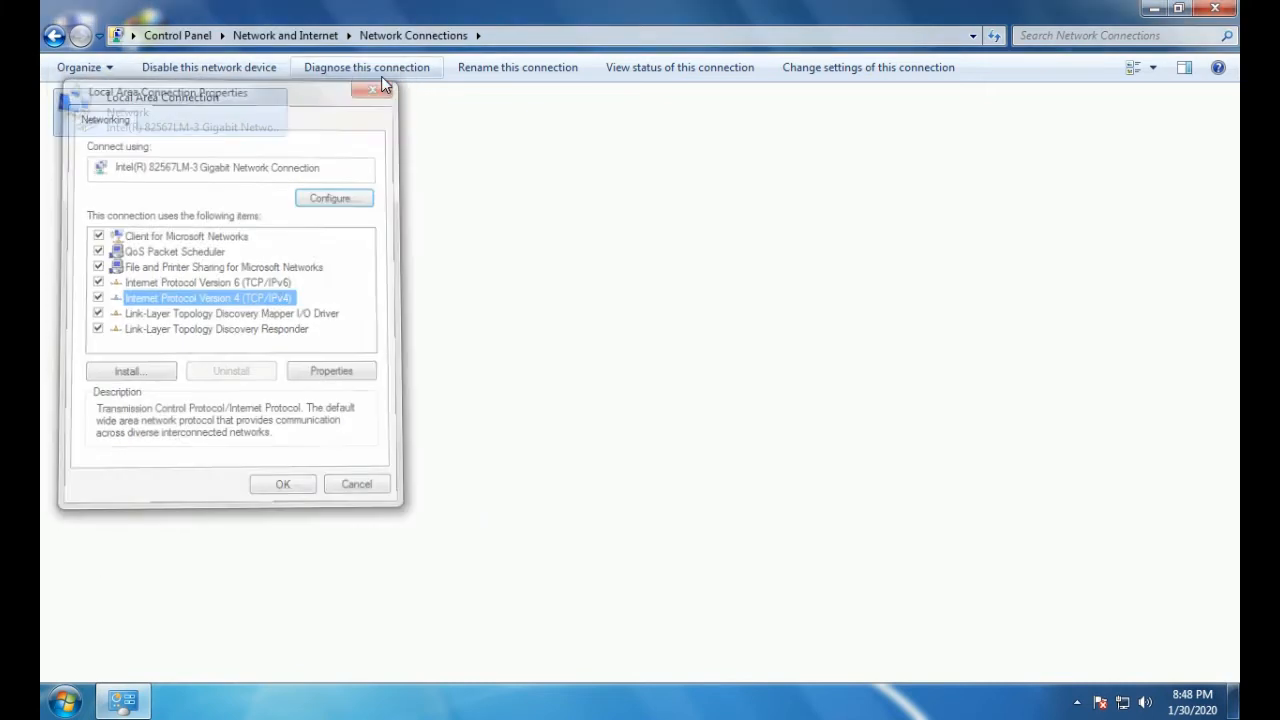
{"action": "left_click", "coordinate": [1222, 8]}
{"action": "right_click", "coordinate": [955, 165]}
Launch Chrome, open the airOS login page for 172.22.64.250, and close the extra tab
{"action": "left_click", "coordinate": [988, 222]}
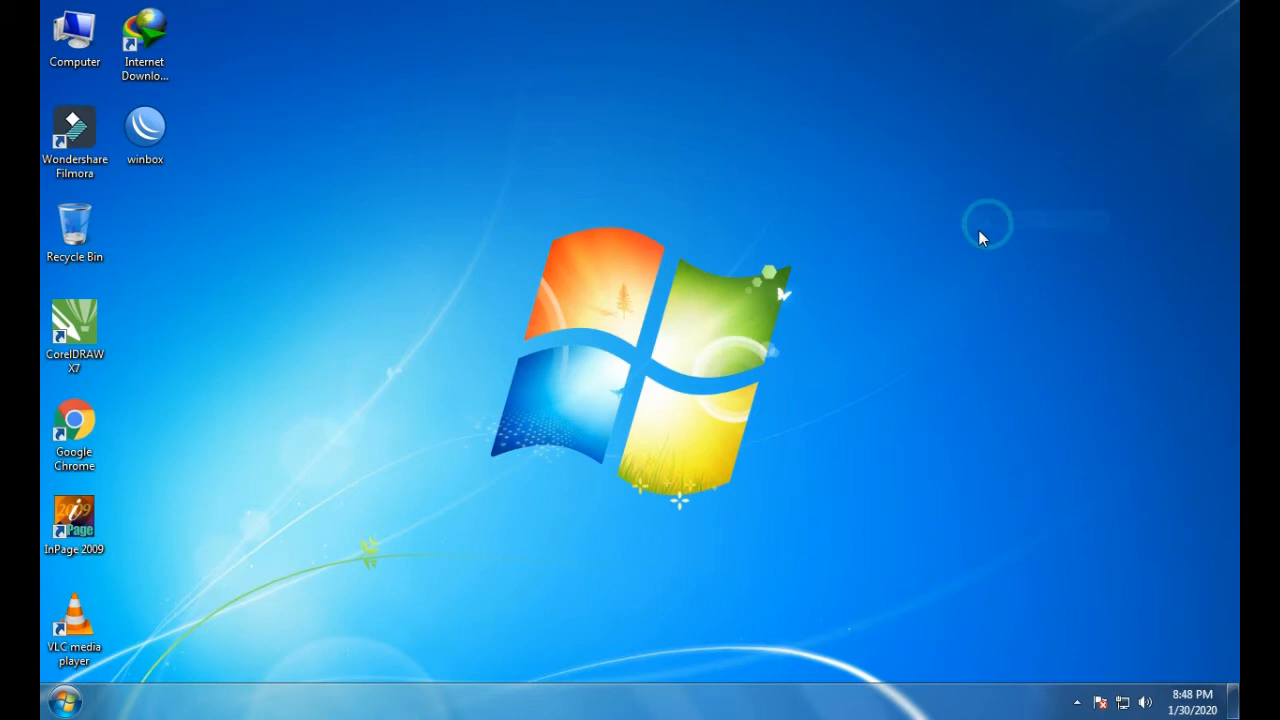
{"action": "double_click", "coordinate": [74, 428]}
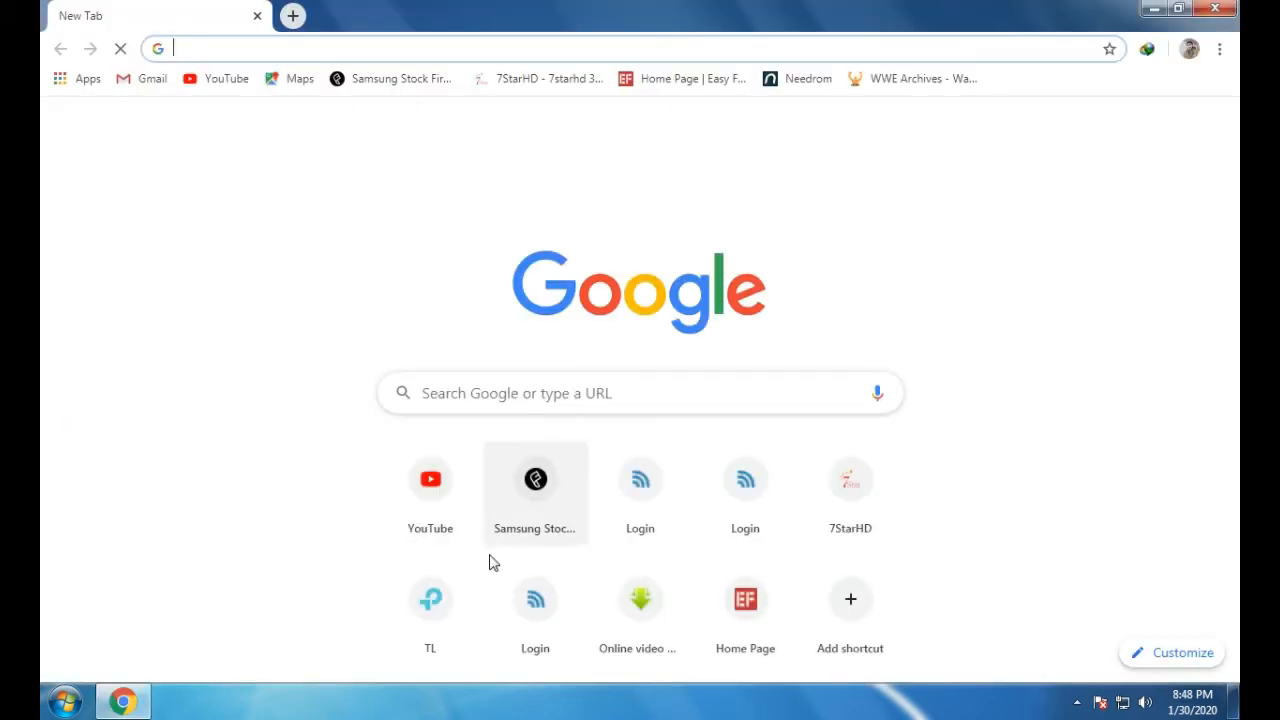
{"action": "left_click", "coordinate": [745, 510]}
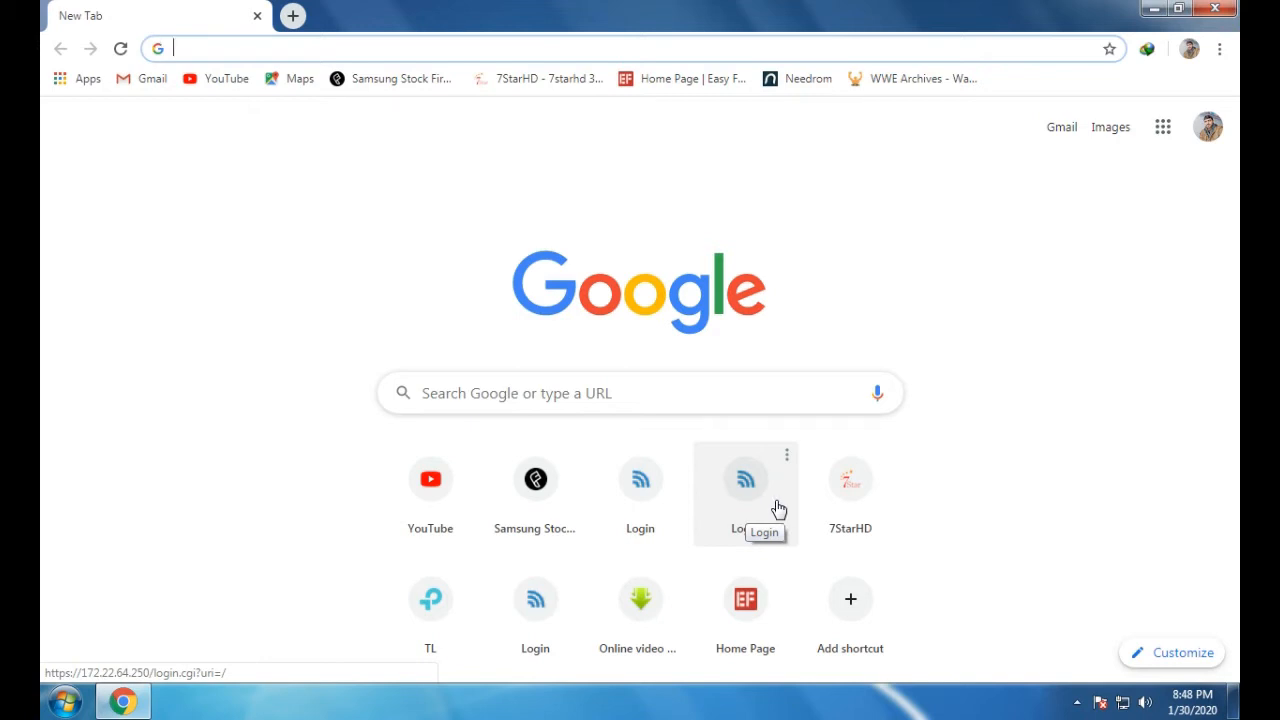
{"action": "left_click", "coordinate": [668, 490]}
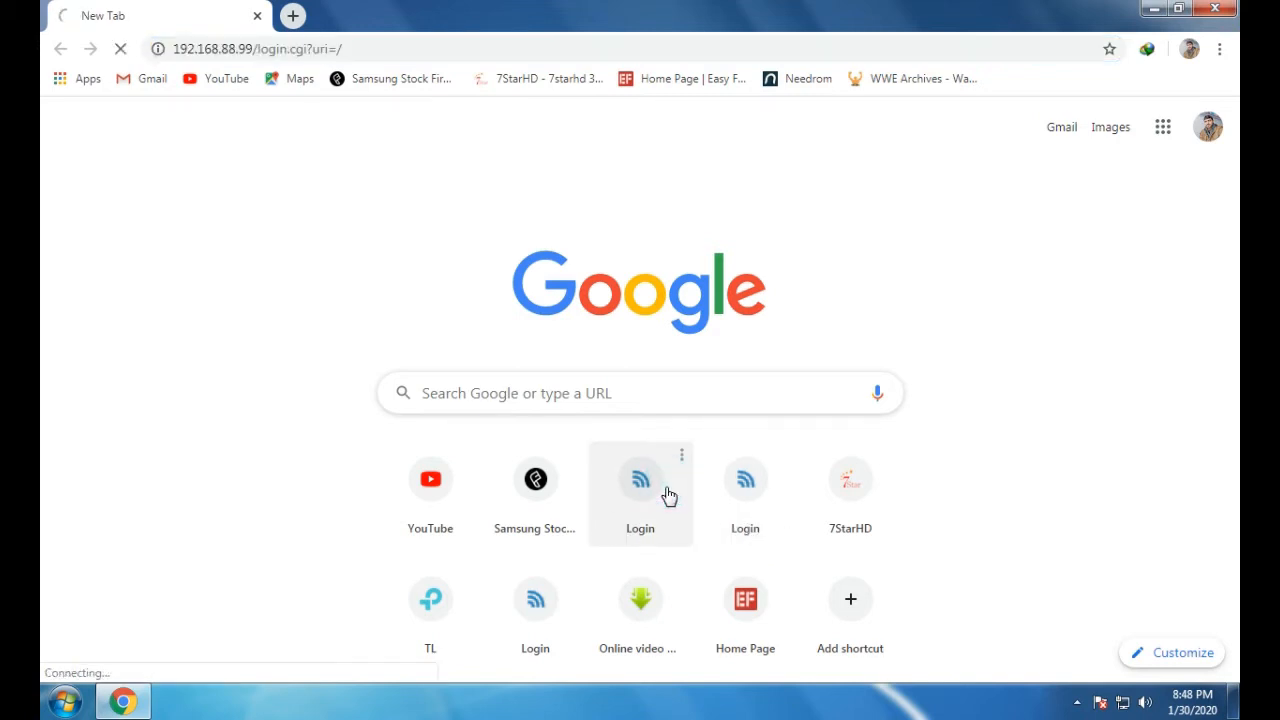
{"action": "left_click", "coordinate": [293, 15]}
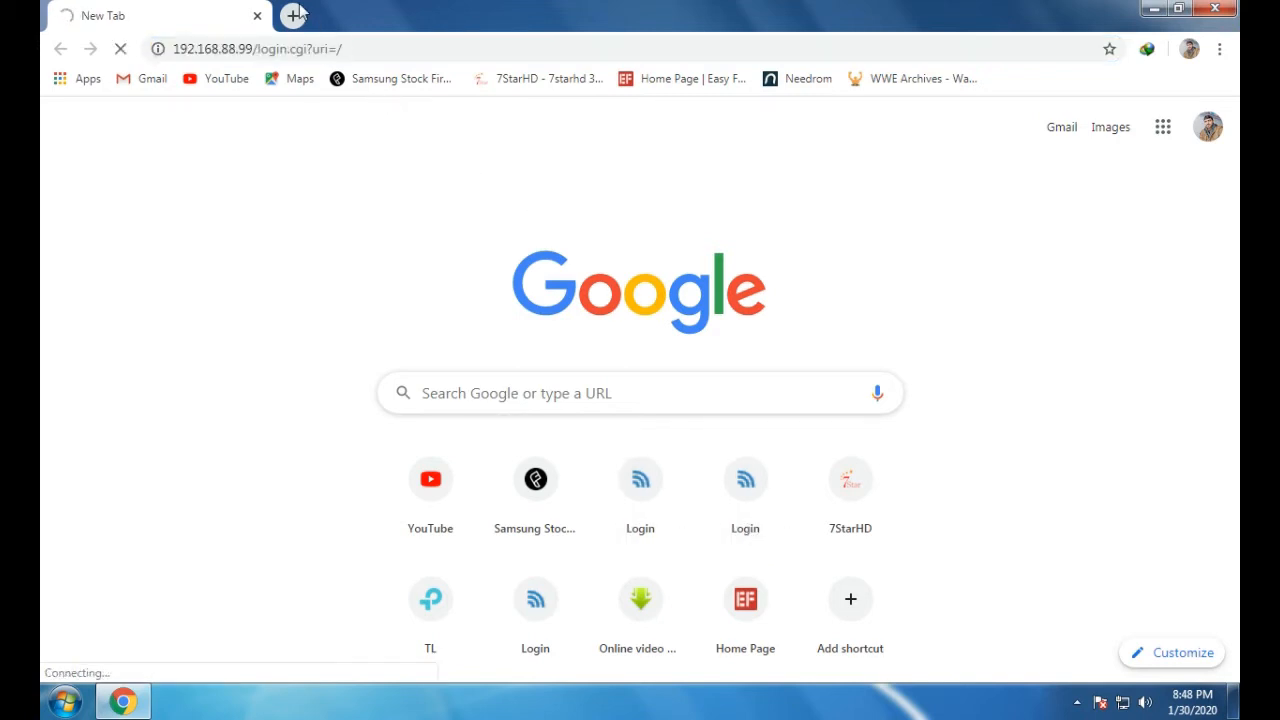
{"action": "left_click", "coordinate": [743, 482]}
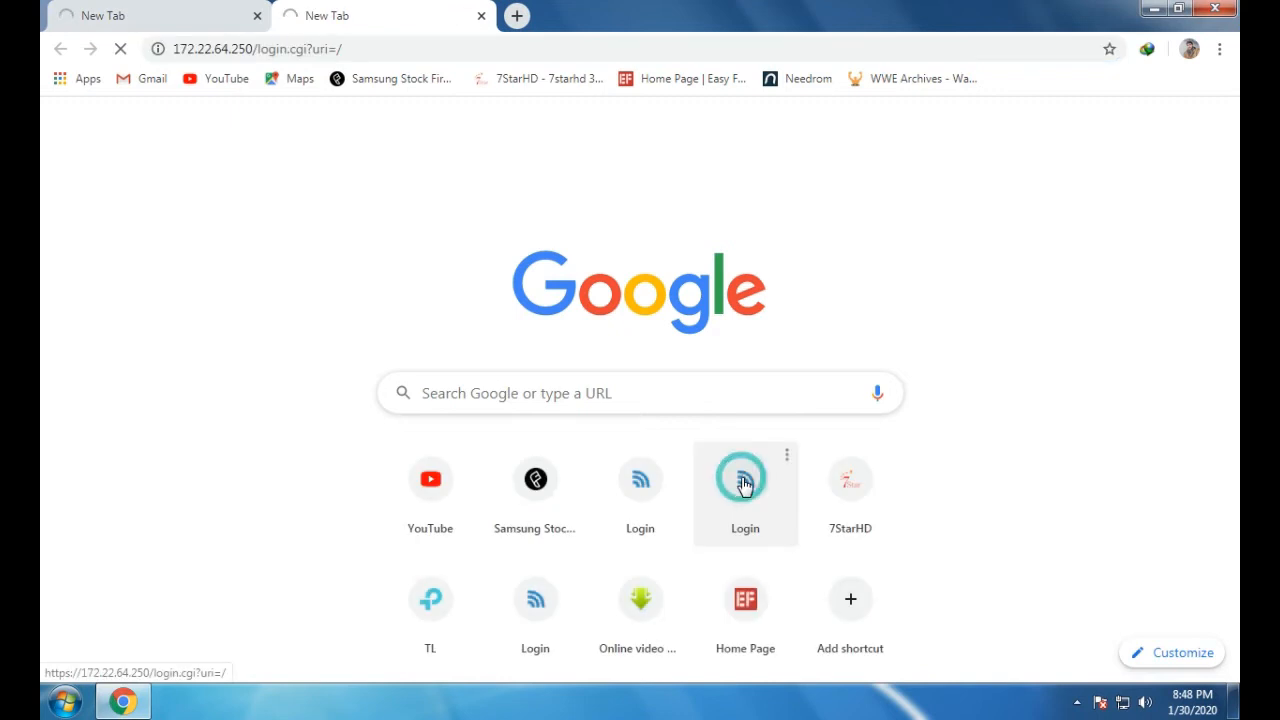
{"action": "left_click", "coordinate": [255, 15]}
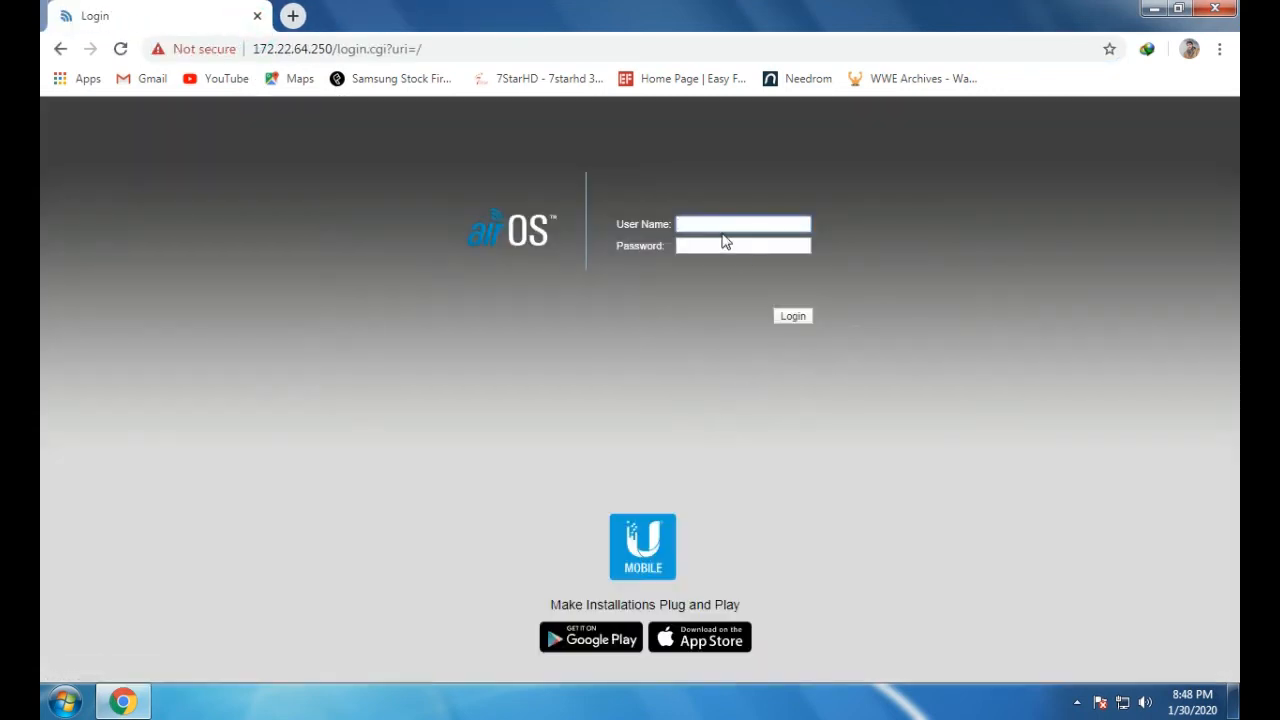
Log in to the PowerBeam M5 with the saved administrator user name and password
{"action": "left_click", "coordinate": [718, 223]}
{"action": "left_click", "coordinate": [726, 256]}
{"action": "left_click", "coordinate": [722, 250]}
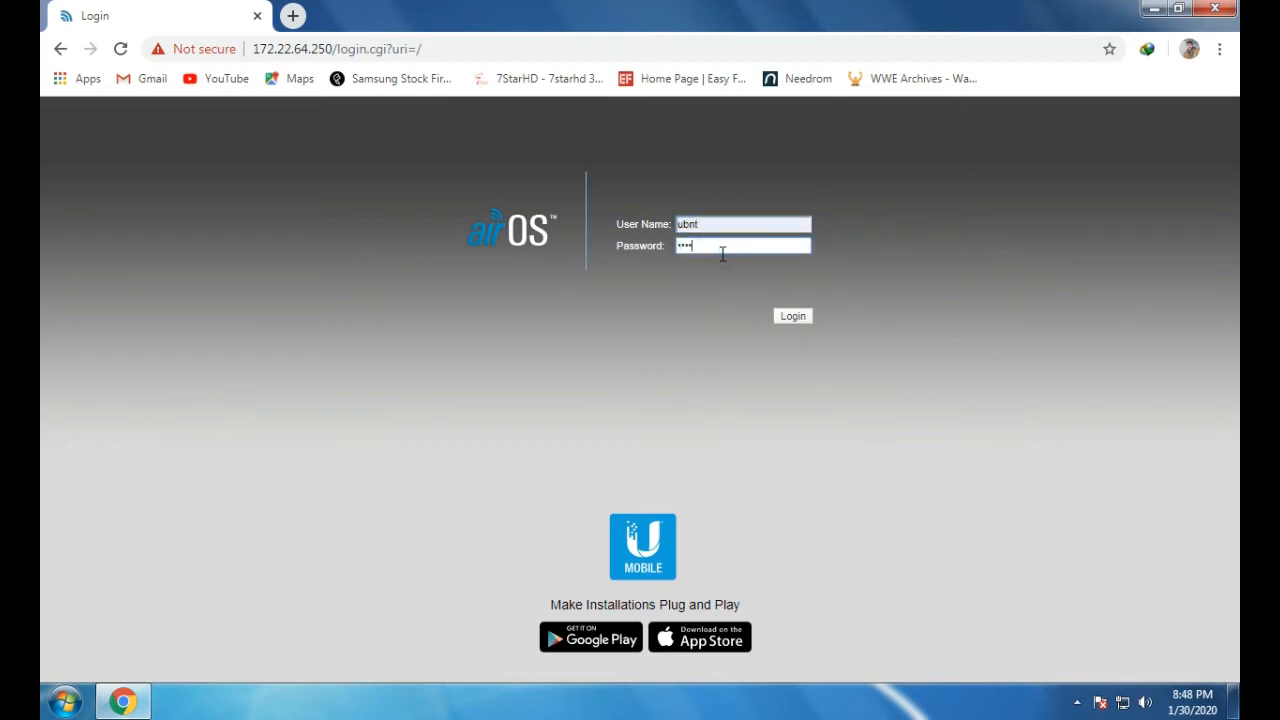
{"action": "key", "text": "Return"}
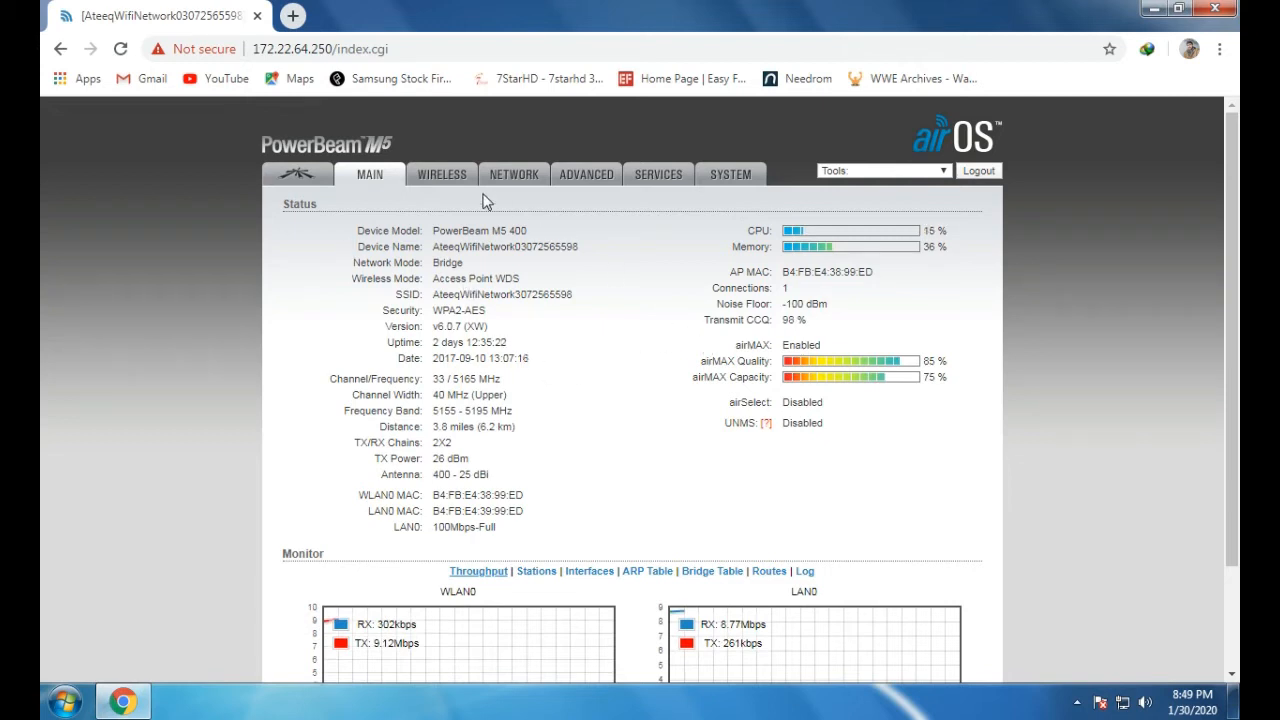
On the Wireless page, keep security at WPA2-AES and tick MAC ACL Enable
{"action": "left_click", "coordinate": [446, 187]}
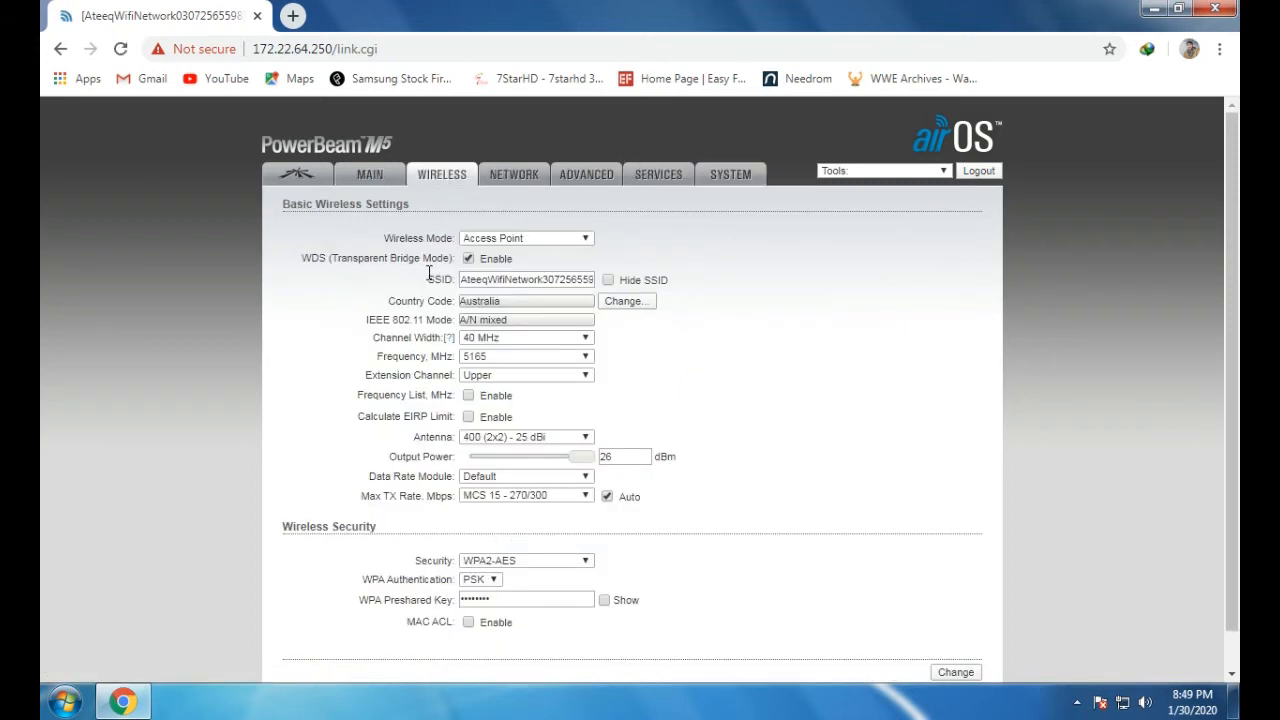
{"action": "scroll", "coordinate": [588, 401], "scroll_direction": "down", "scroll_amount": 1}
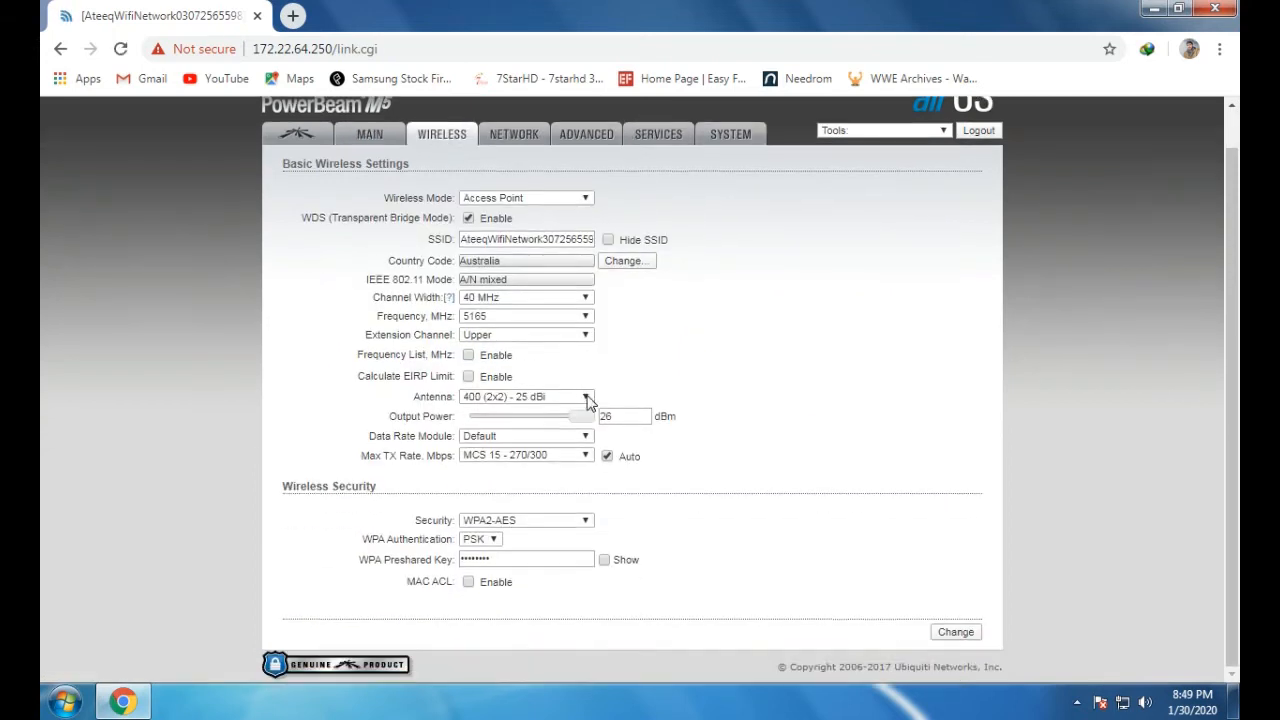
{"action": "left_click", "coordinate": [544, 519]}
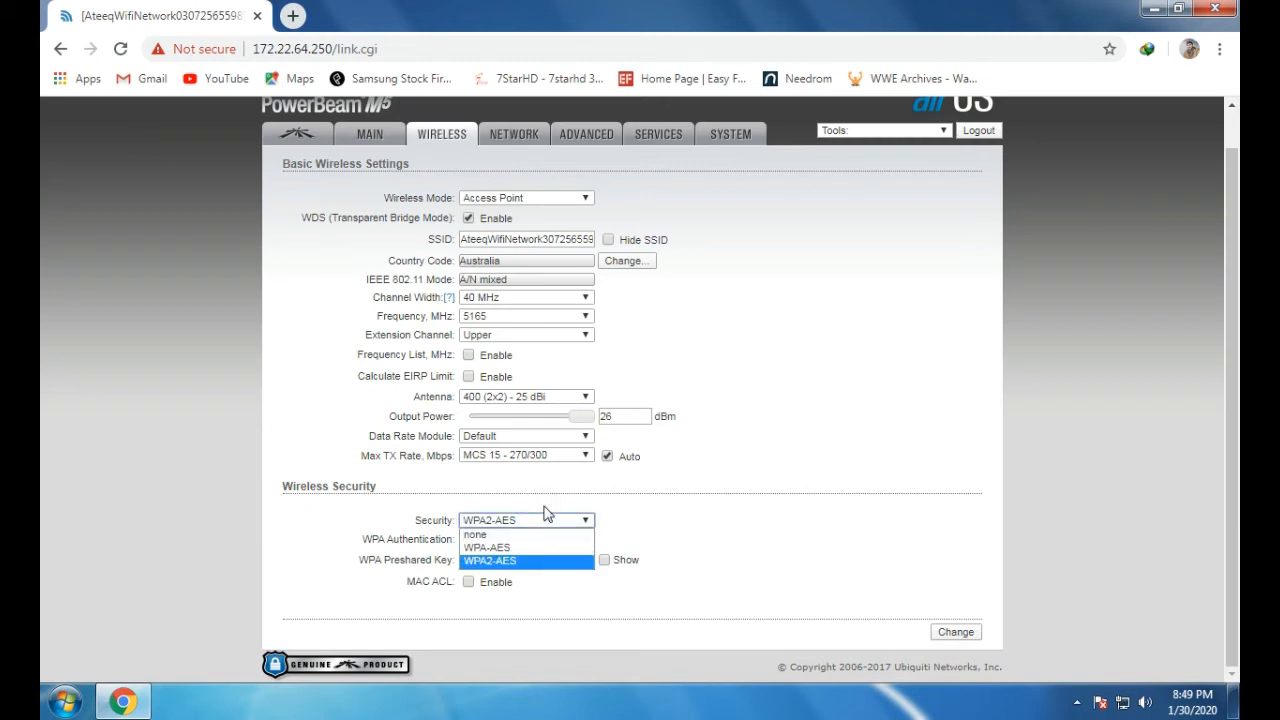
{"action": "left_click", "coordinate": [548, 514]}
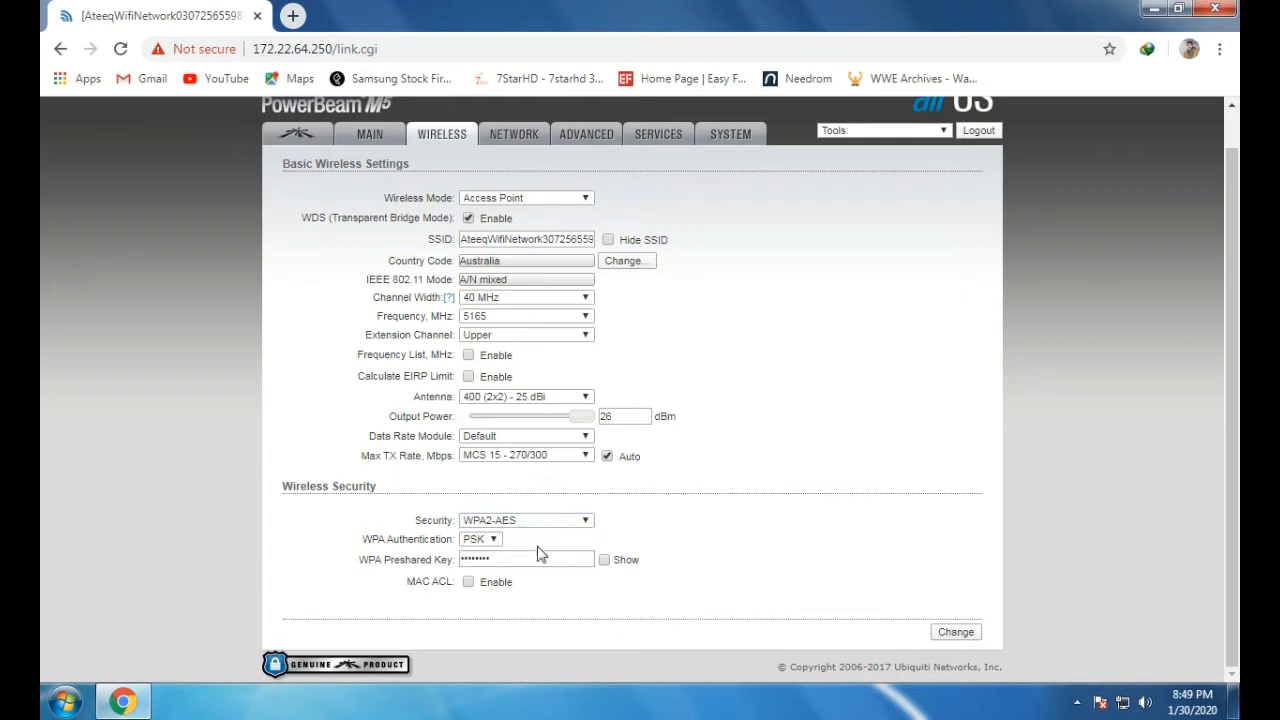
{"action": "left_click", "coordinate": [468, 584]}
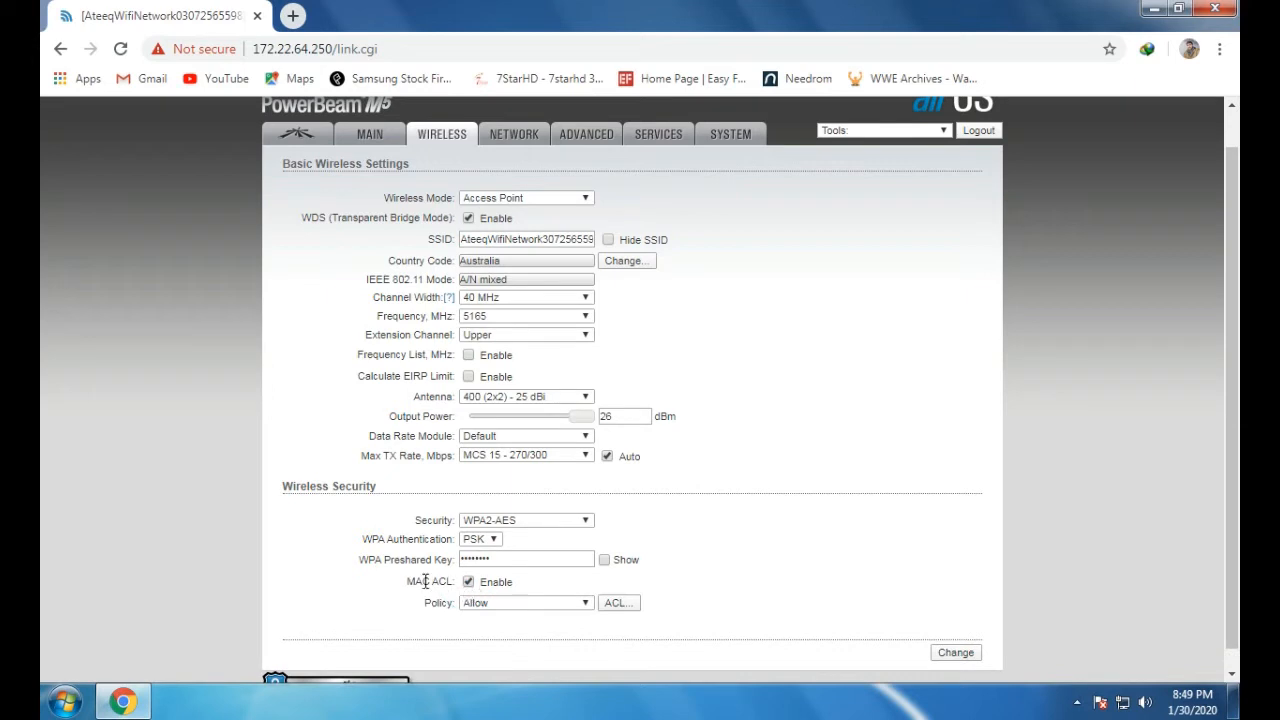
Highlight the MAC ACL label text, then go to the System settings page
{"action": "left_click_drag", "start_coordinate": [406, 580], "coordinate": [453, 579]}
{"action": "left_click", "coordinate": [746, 538]}
{"action": "left_click_drag", "start_coordinate": [392, 590], "coordinate": [468, 586]}
{"action": "left_click", "coordinate": [712, 540]}
{"action": "left_click", "coordinate": [739, 147]}
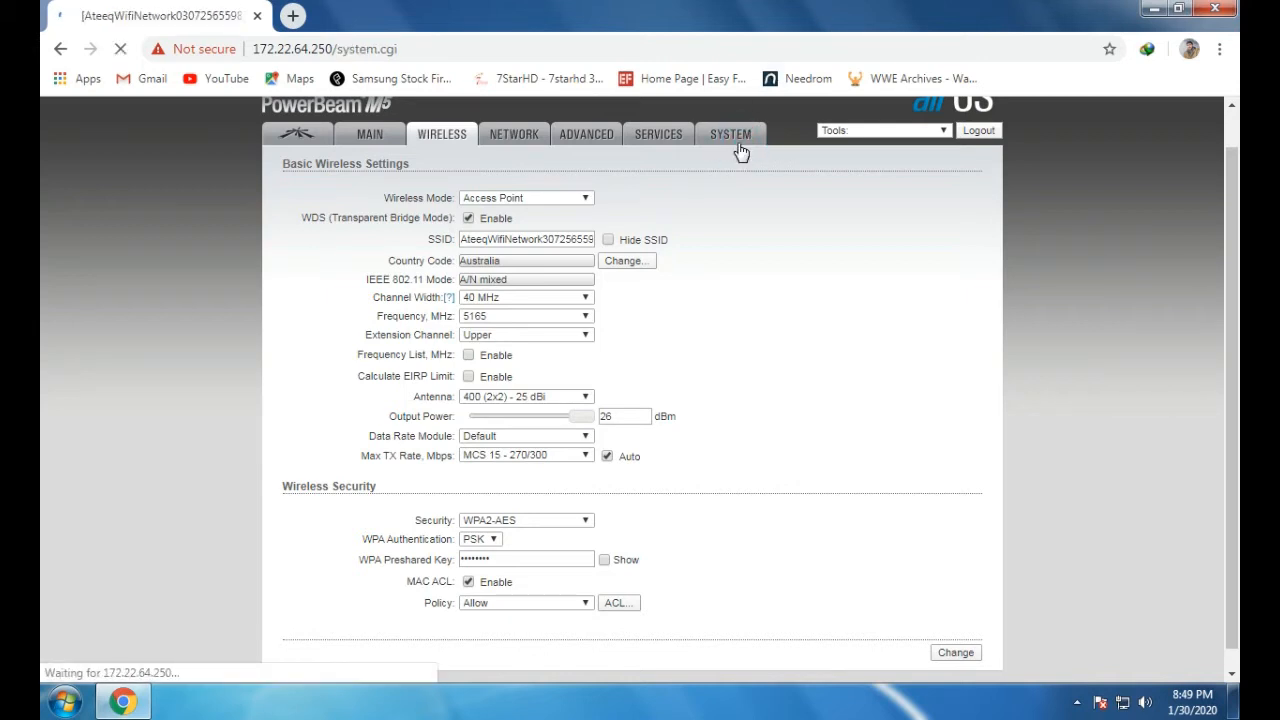
{"action": "scroll", "coordinate": [660, 398], "scroll_direction": "down", "scroll_amount": 1}
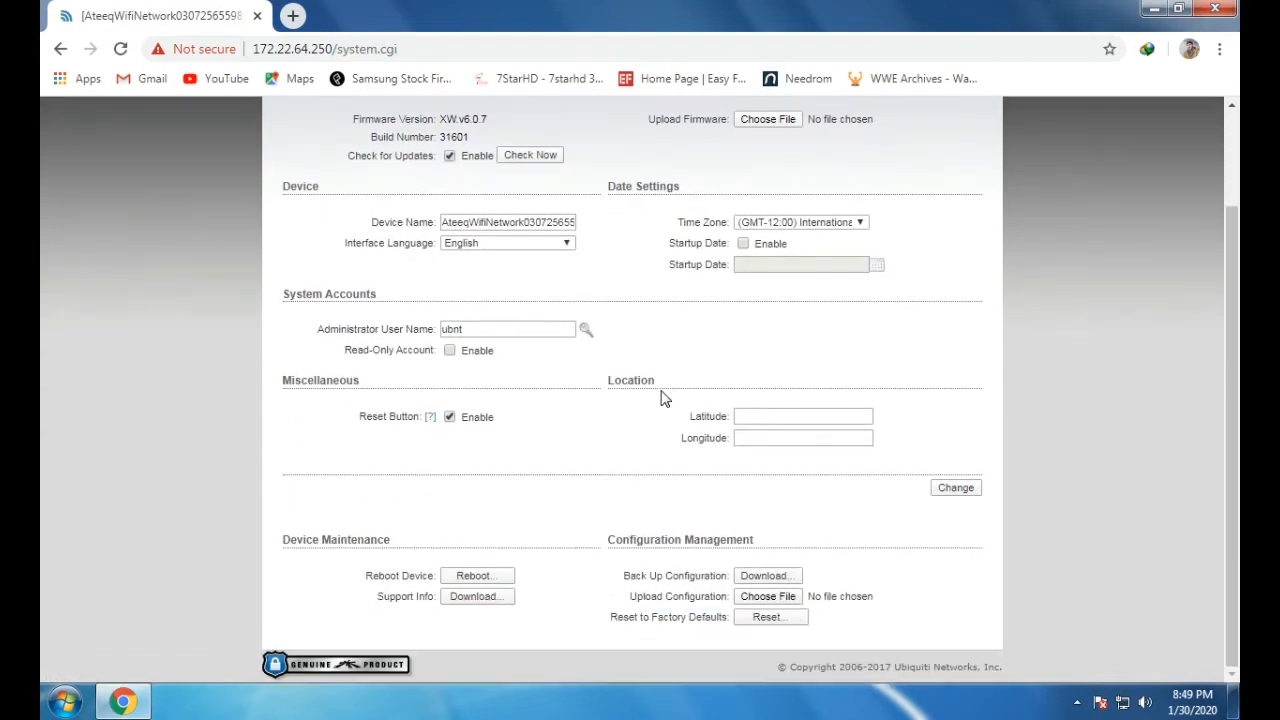
{"action": "scroll", "coordinate": [660, 398], "scroll_direction": "up", "scroll_amount": 1}
{"action": "left_click", "coordinate": [371, 174]}
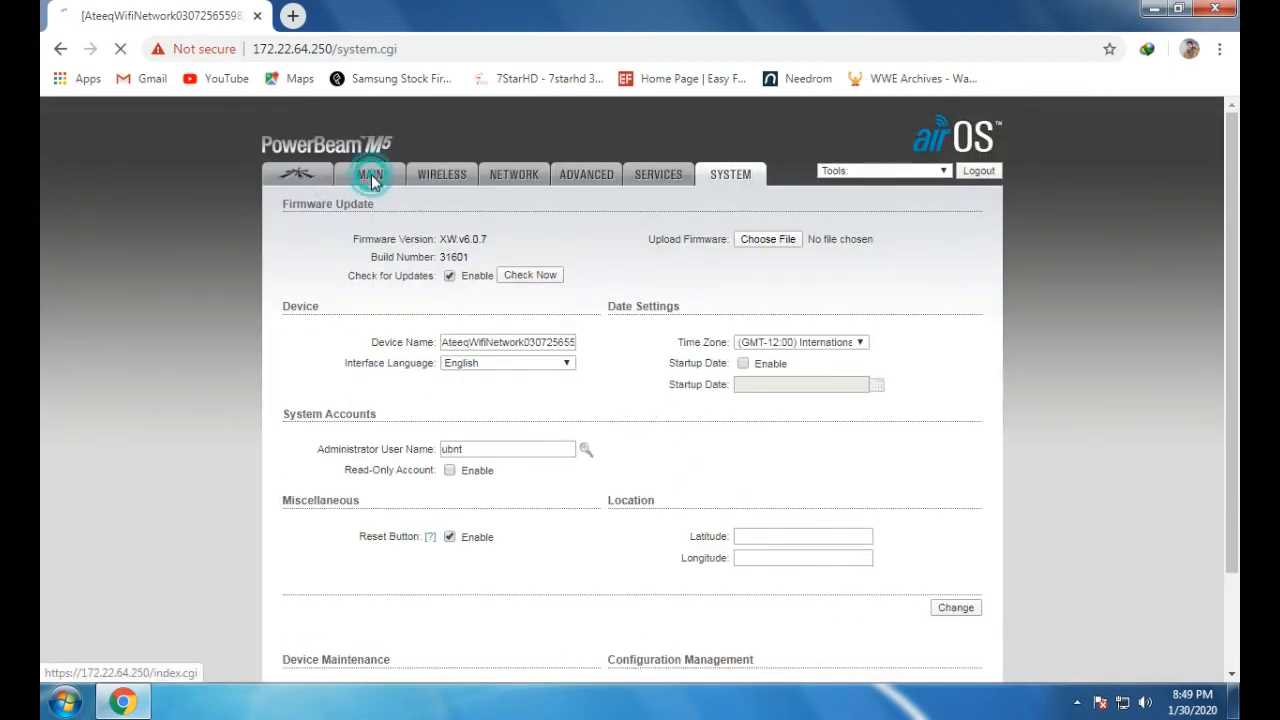
{"action": "left_click_drag", "start_coordinate": [915, 277], "coordinate": [778, 273]}
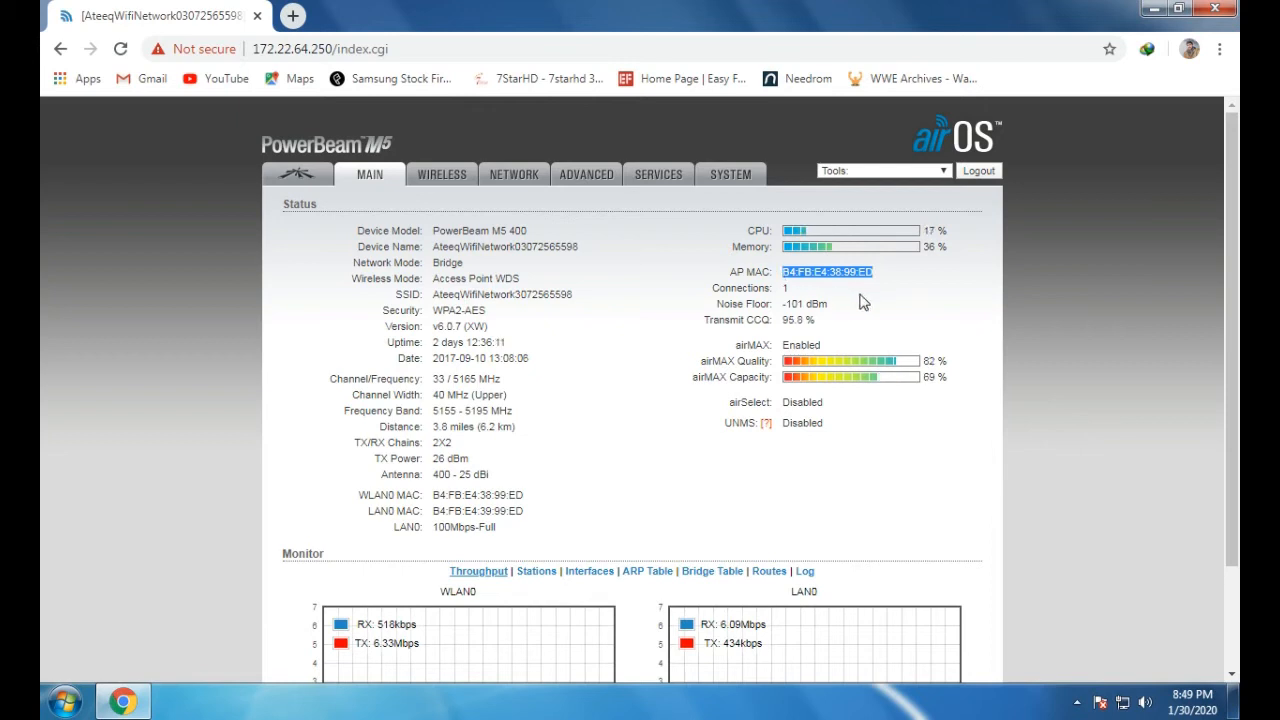
{"action": "left_click_drag", "start_coordinate": [886, 292], "coordinate": [788, 276]}
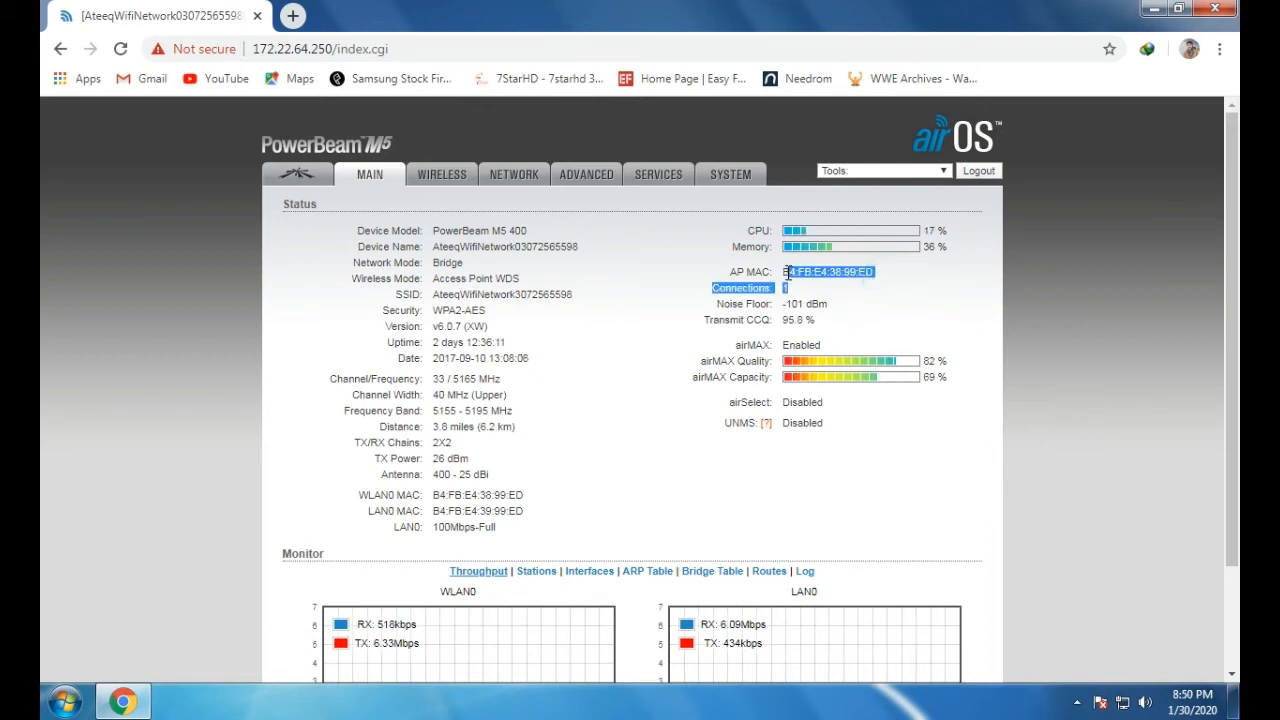
{"action": "left_click", "coordinate": [850, 311]}
{"action": "left_click_drag", "start_coordinate": [880, 275], "coordinate": [783, 275]}
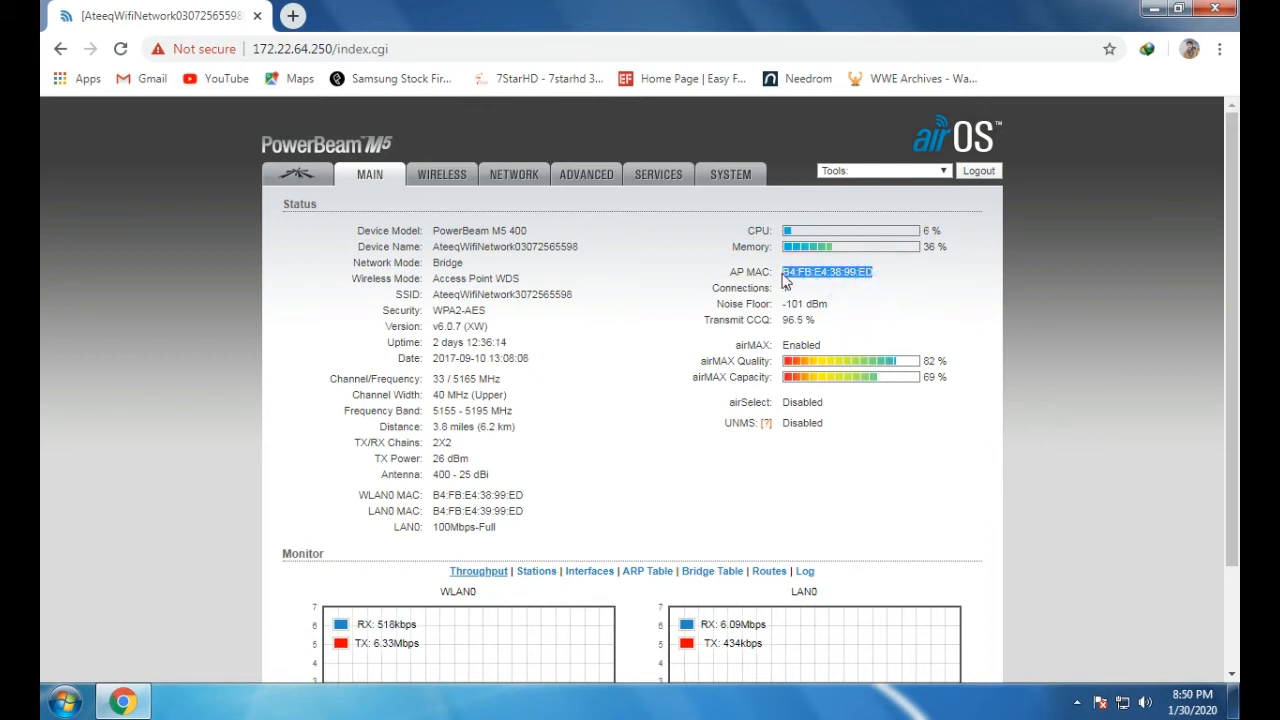
{"action": "left_click", "coordinate": [862, 308]}
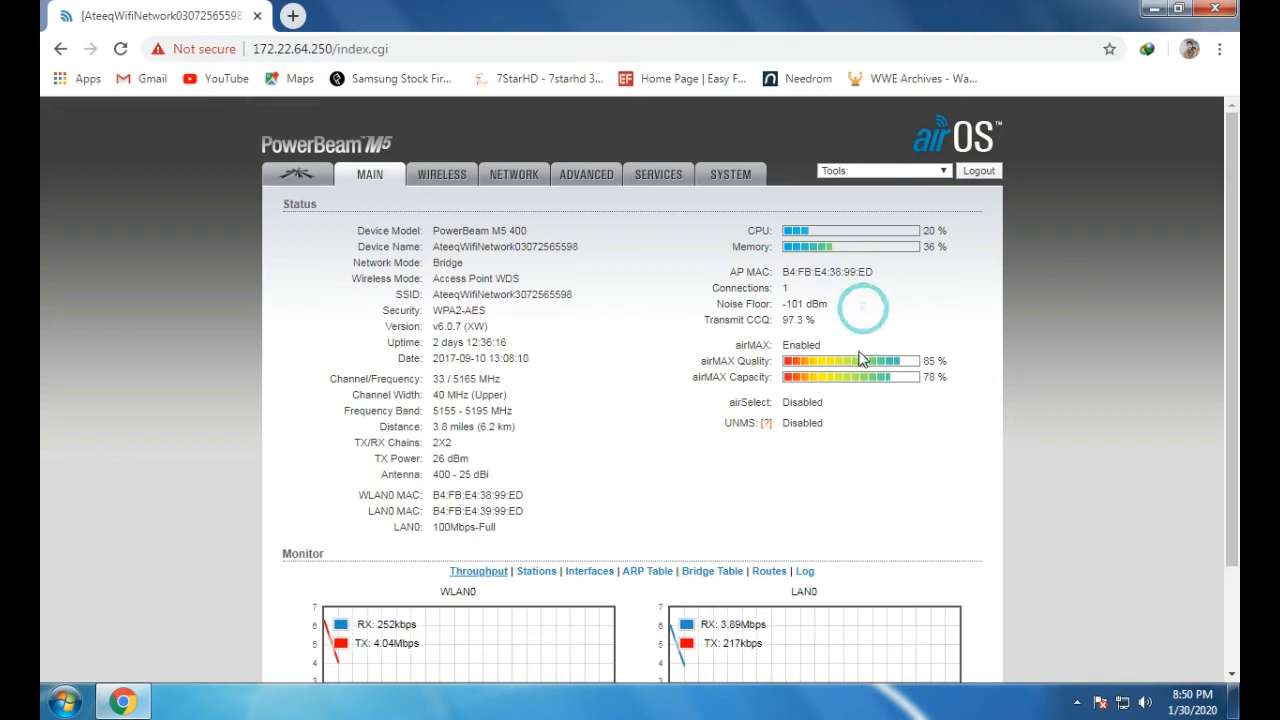
Return to the Wireless page and tick MAC ACL Enable
{"action": "left_click", "coordinate": [459, 188]}
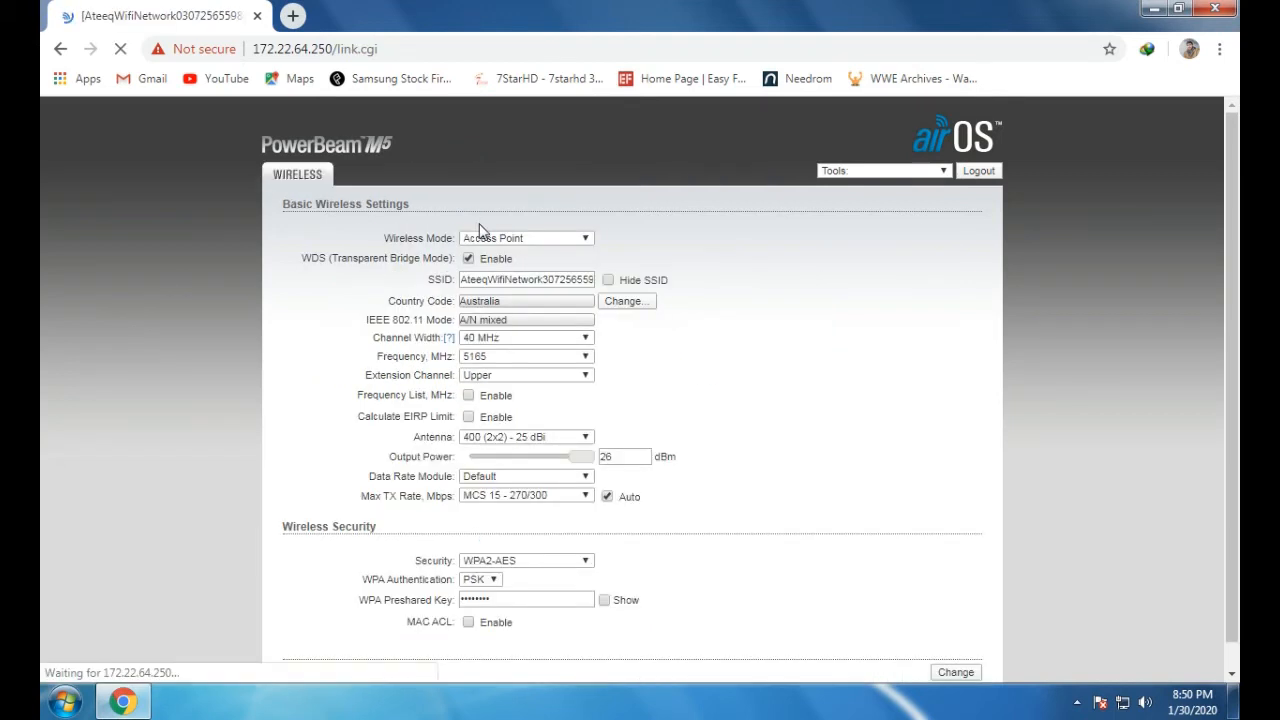
{"action": "left_click", "coordinate": [450, 622]}
{"action": "left_click_drag", "start_coordinate": [430, 622], "coordinate": [417, 622]}
{"action": "left_click", "coordinate": [536, 621]}
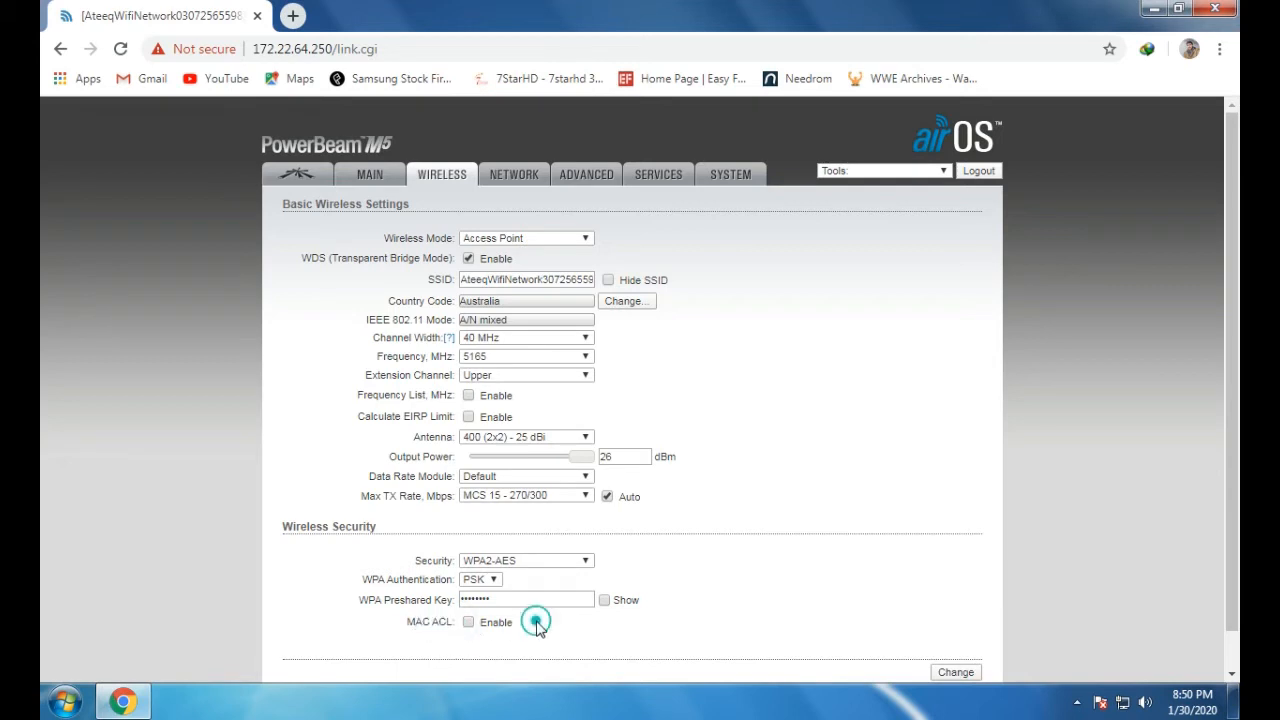
{"action": "left_click", "coordinate": [468, 622]}
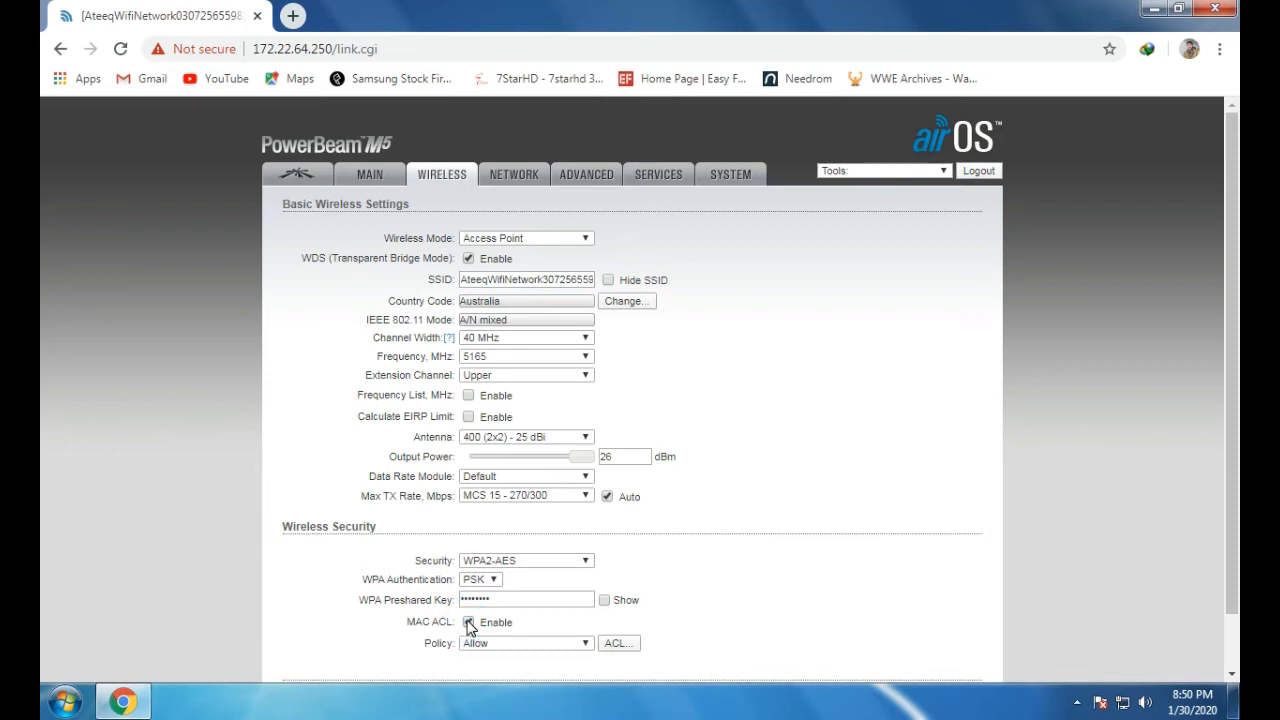
Keep WPA2-AES security and briefly reveal, then hide, the preshared key
{"action": "scroll", "coordinate": [891, 596], "scroll_direction": "down", "scroll_amount": 1}
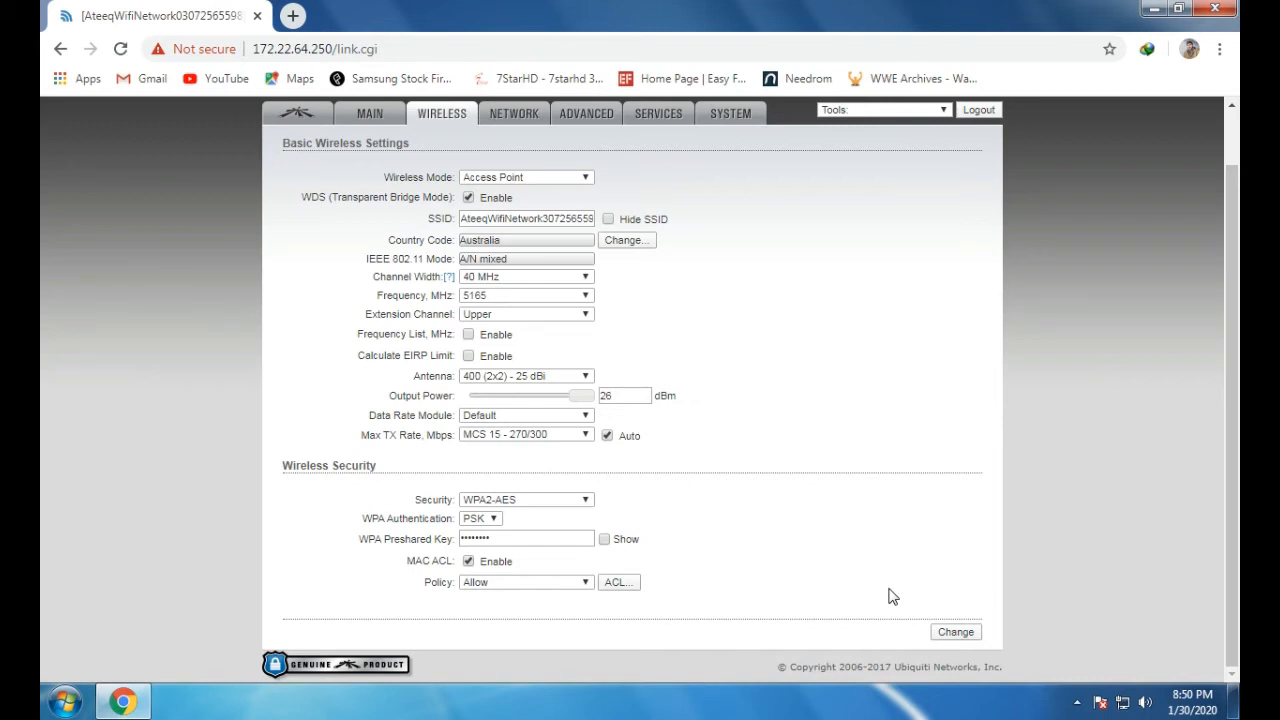
{"action": "scroll", "coordinate": [708, 405], "scroll_direction": "up", "scroll_amount": 1}
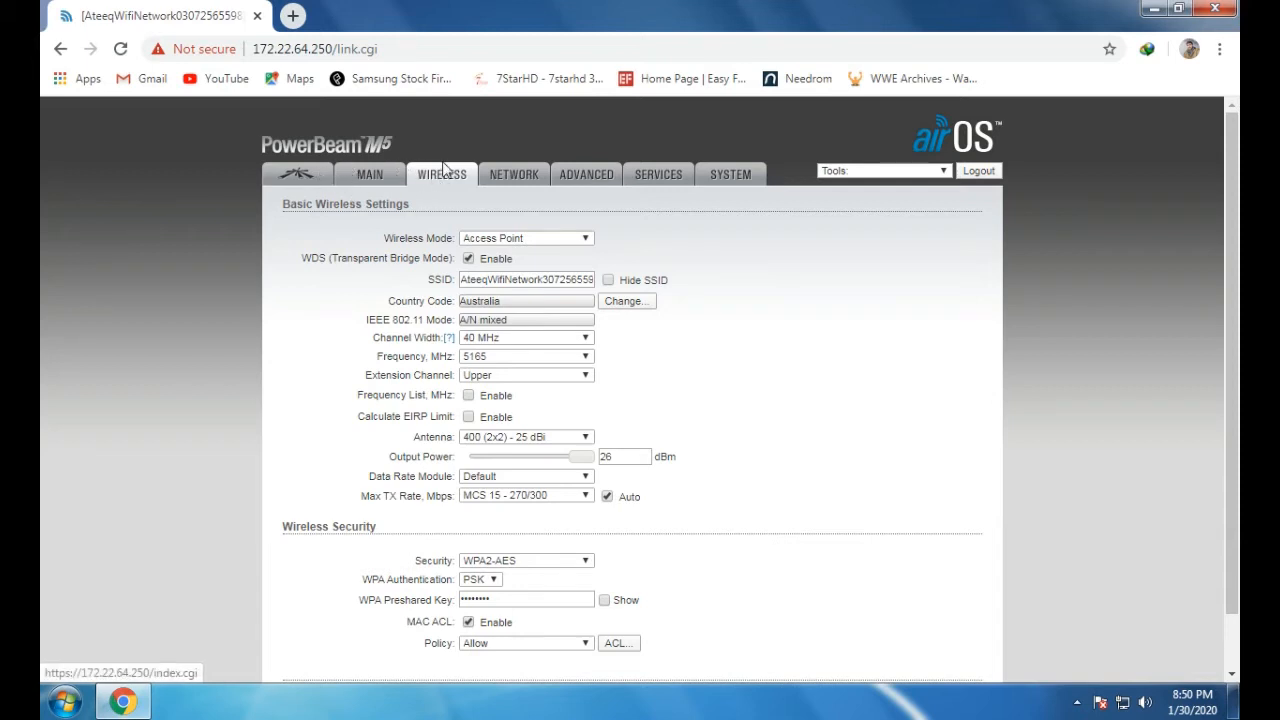
{"action": "scroll", "coordinate": [610, 390], "scroll_direction": "down", "scroll_amount": 2}
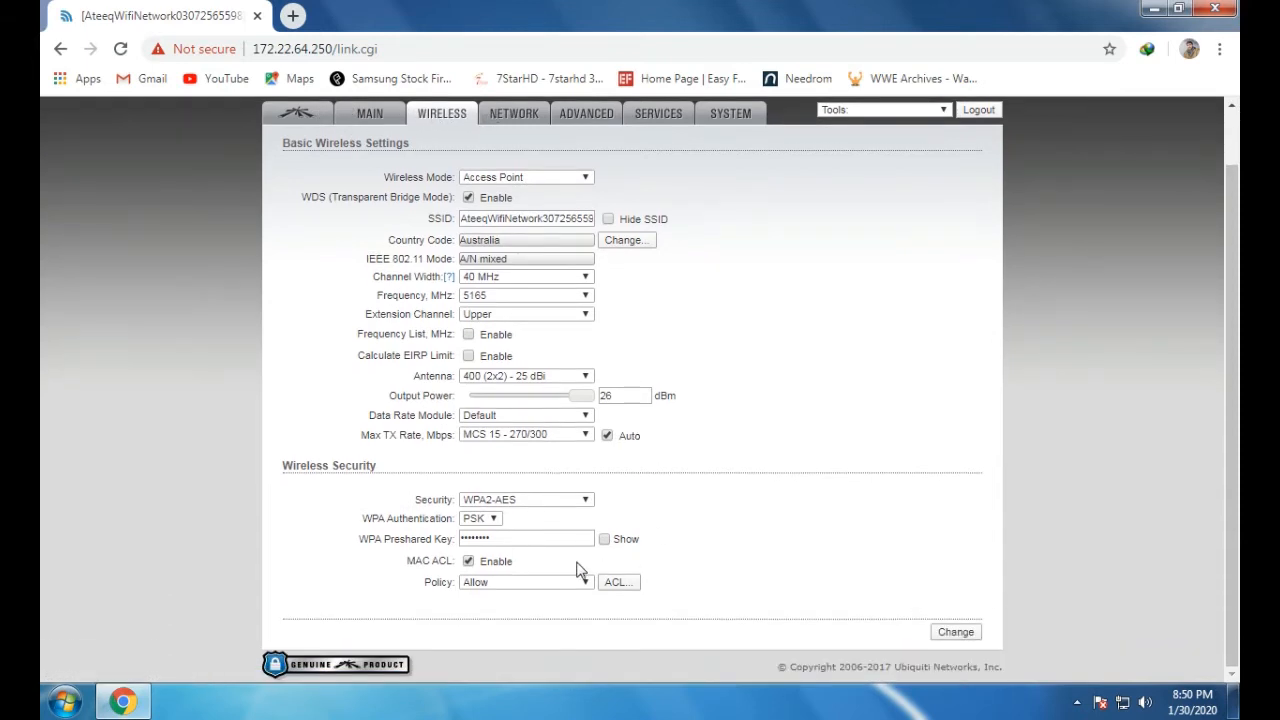
{"action": "left_click", "coordinate": [531, 500]}
{"action": "left_click", "coordinate": [515, 536]}
{"action": "left_click", "coordinate": [605, 541]}
{"action": "left_click", "coordinate": [606, 542]}
{"action": "left_click", "coordinate": [605, 541]}
{"action": "left_click", "coordinate": [606, 542]}
Check the MAC ACL Policy dropdown to confirm Allow is selected
{"action": "left_click_drag", "start_coordinate": [449, 561], "coordinate": [404, 558]}
{"action": "left_click", "coordinate": [700, 555]}
{"action": "left_click", "coordinate": [586, 582]}
{"action": "left_click", "coordinate": [586, 582]}
{"action": "left_click", "coordinate": [586, 582]}
{"action": "left_click", "coordinate": [586, 582]}
{"action": "left_click", "coordinate": [586, 582]}
{"action": "left_click", "coordinate": [586, 582]}
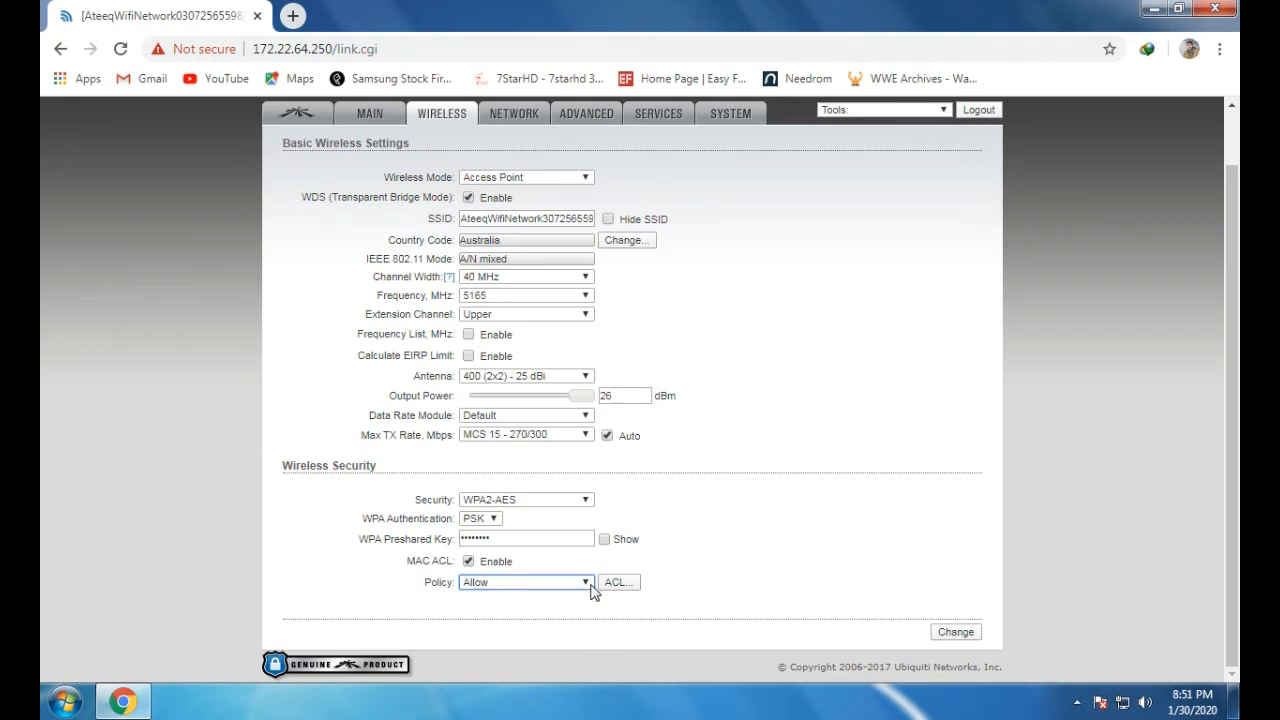
{"action": "left_click", "coordinate": [588, 588]}
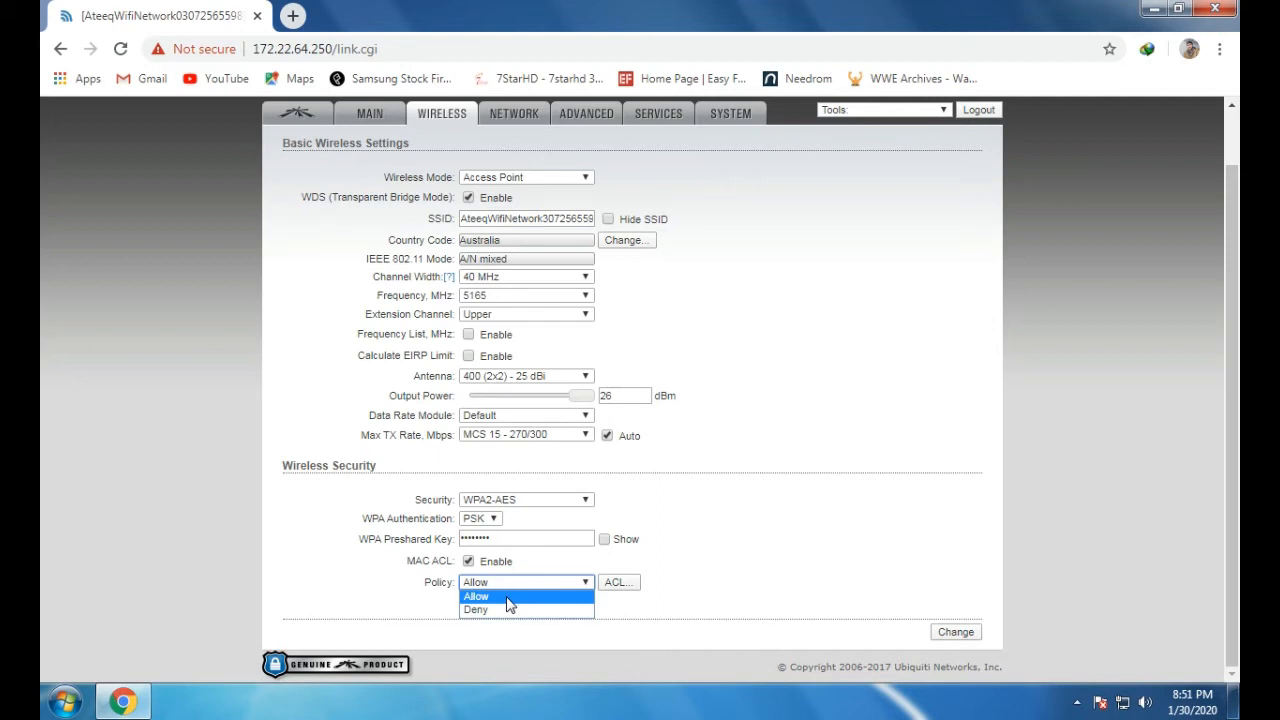
Keep the Allow policy, open the MAC ACL list, and move its window aside
{"action": "left_click", "coordinate": [615, 588]}
{"action": "left_click", "coordinate": [615, 586]}
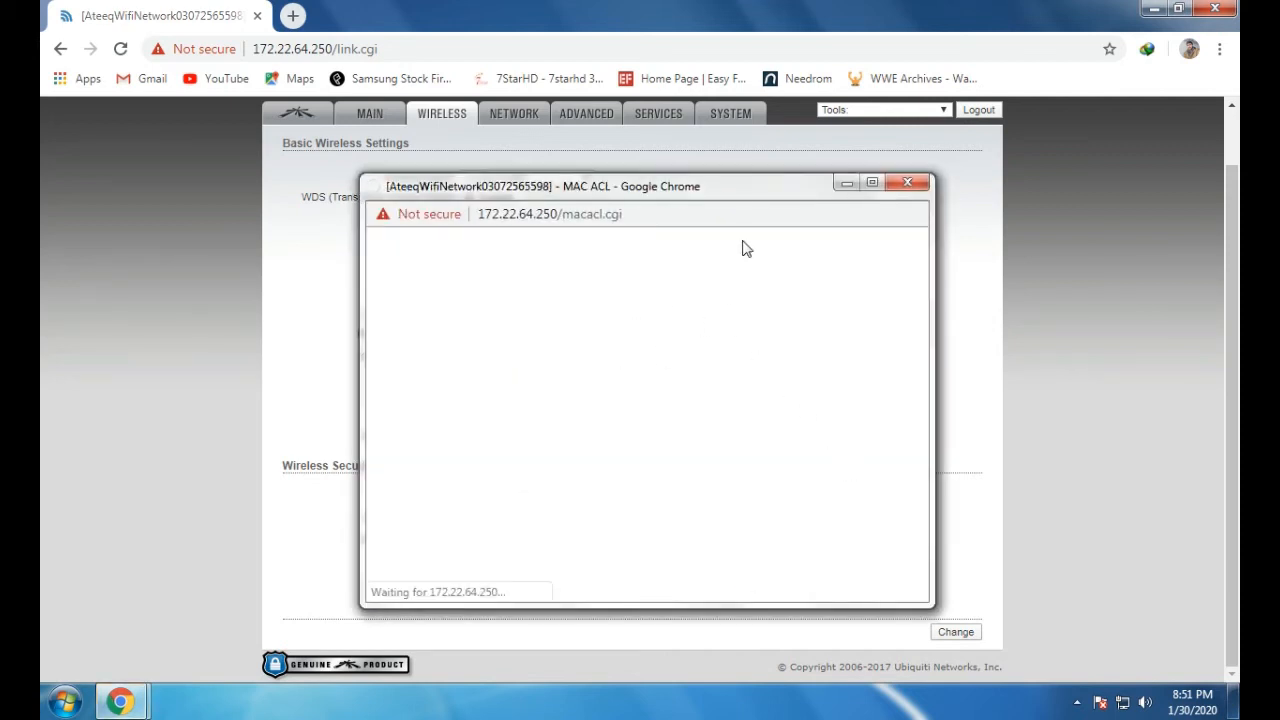
{"action": "left_click_drag", "start_coordinate": [744, 189], "coordinate": [663, 688]}
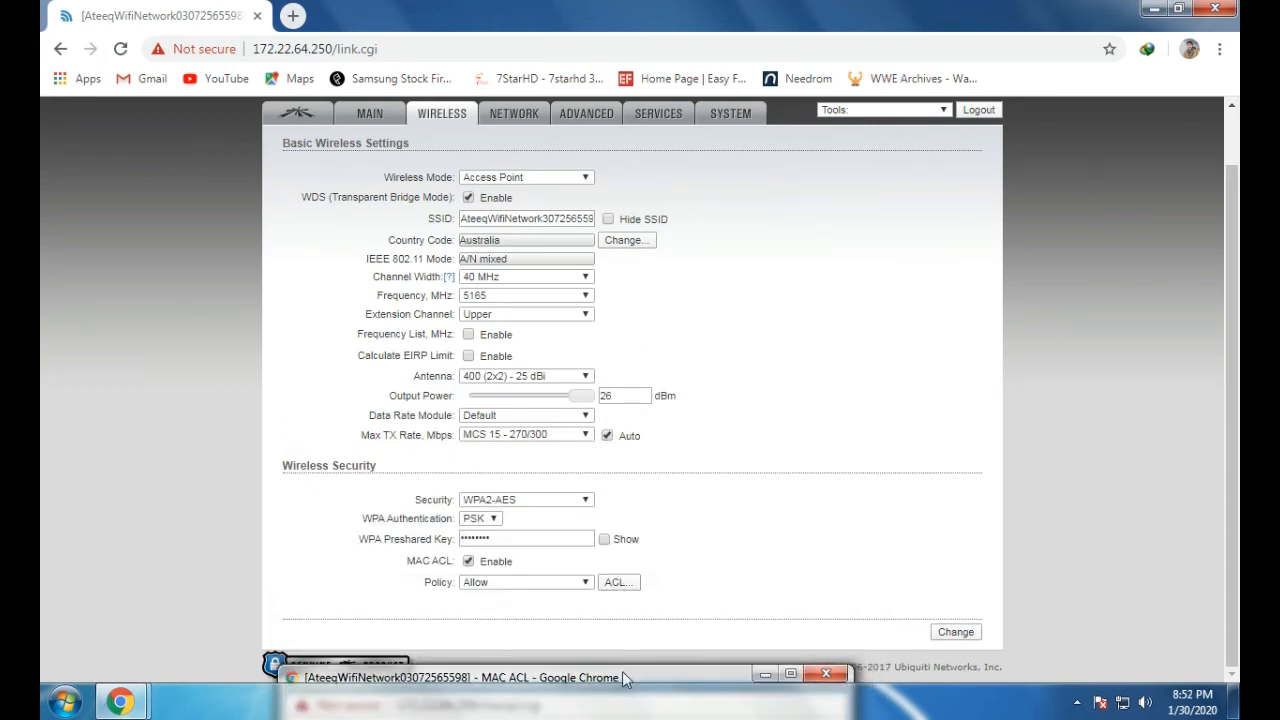
{"action": "left_click_drag", "start_coordinate": [643, 678], "coordinate": [757, 286]}
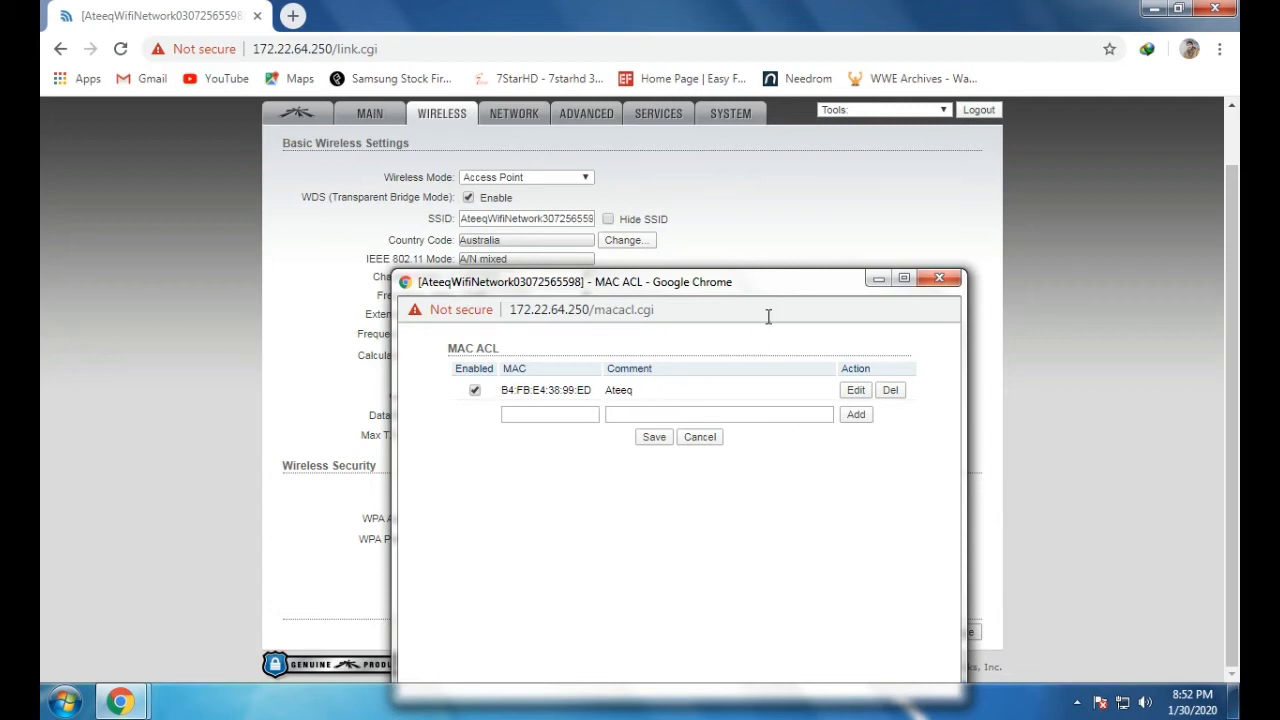
{"action": "left_click_drag", "start_coordinate": [790, 289], "coordinate": [947, 215]}
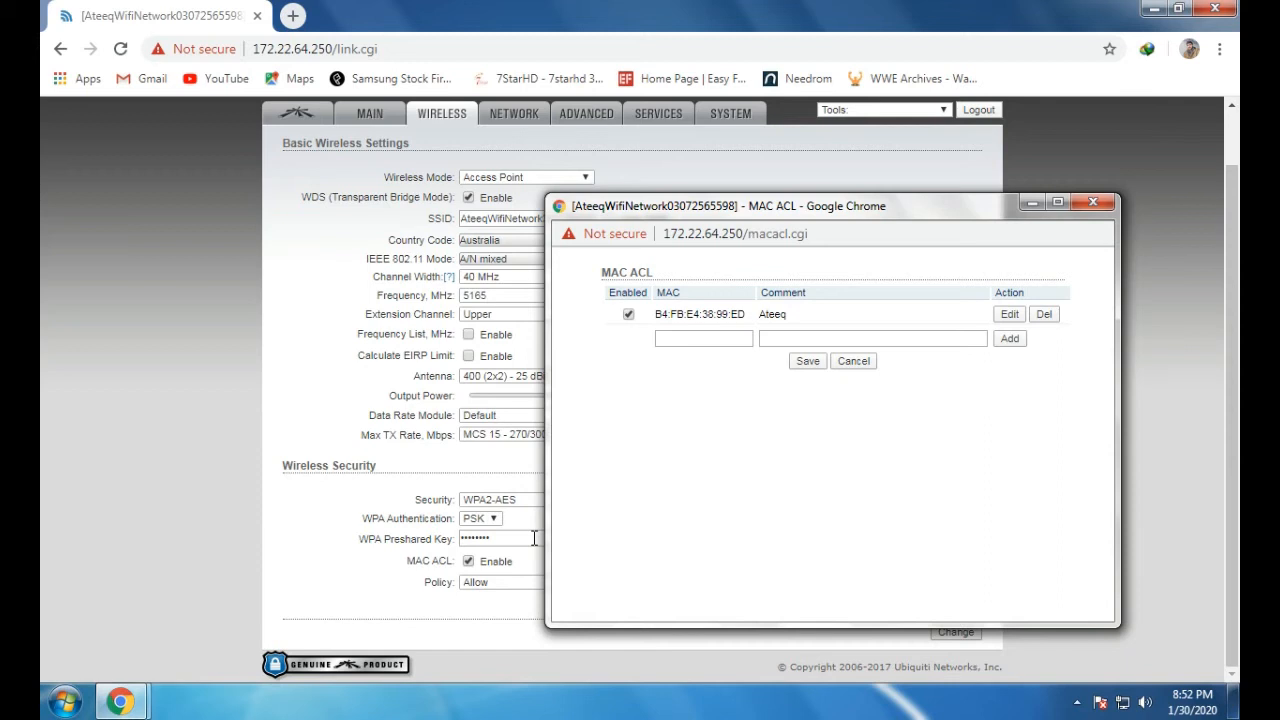
{"action": "left_click", "coordinate": [712, 340]}
Restore the minimized MAC ACL window and click into the empty MAC field
{"action": "left_click", "coordinate": [1033, 204]}
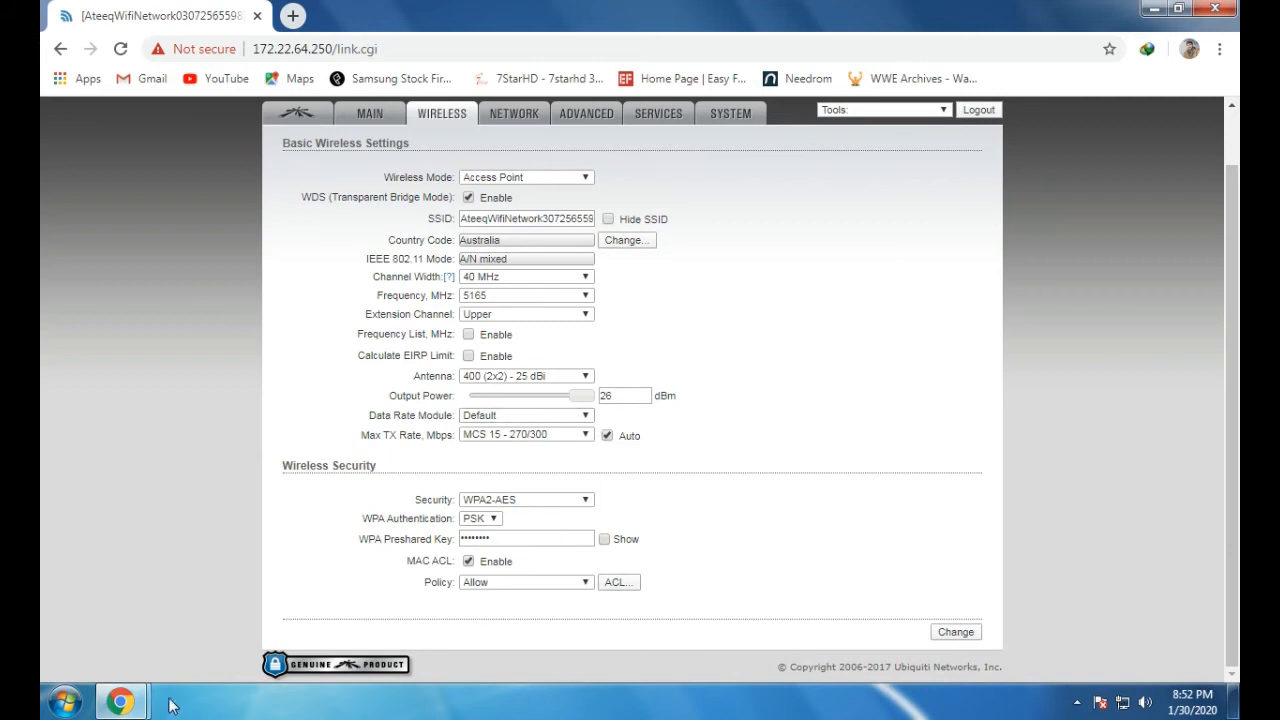
{"action": "left_click", "coordinate": [889, 111]}
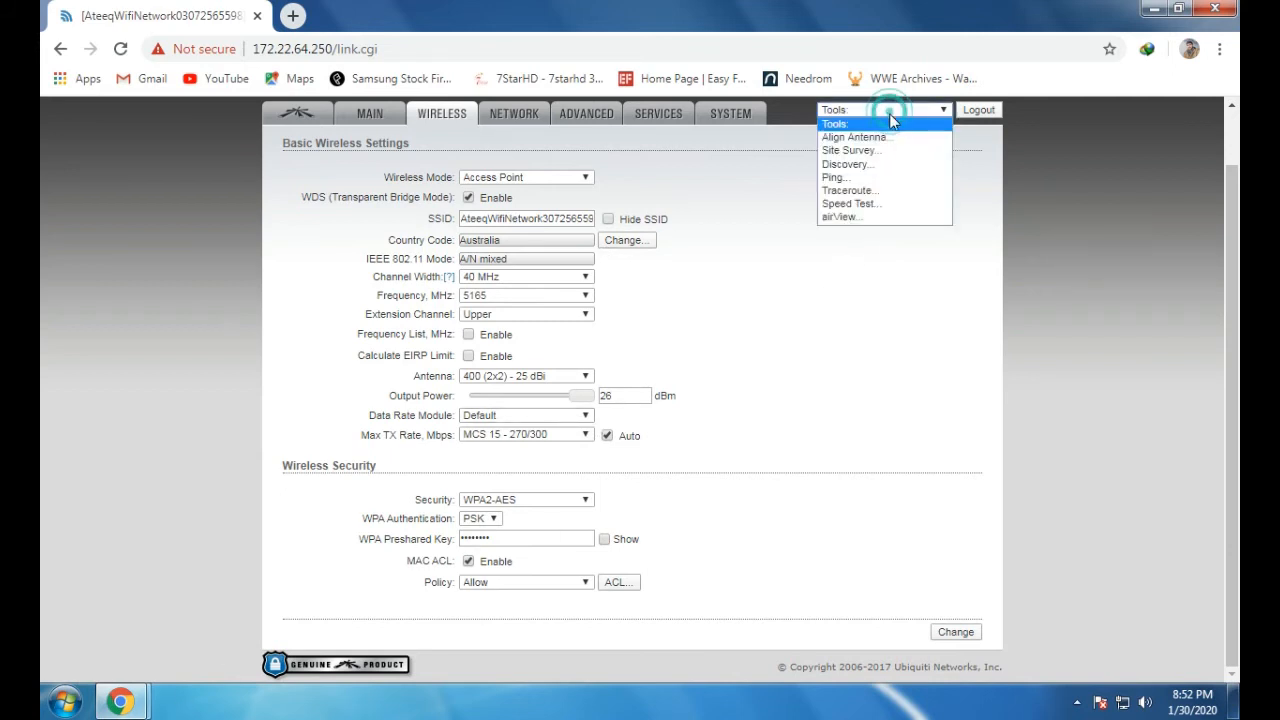
{"action": "left_click", "coordinate": [985, 266]}
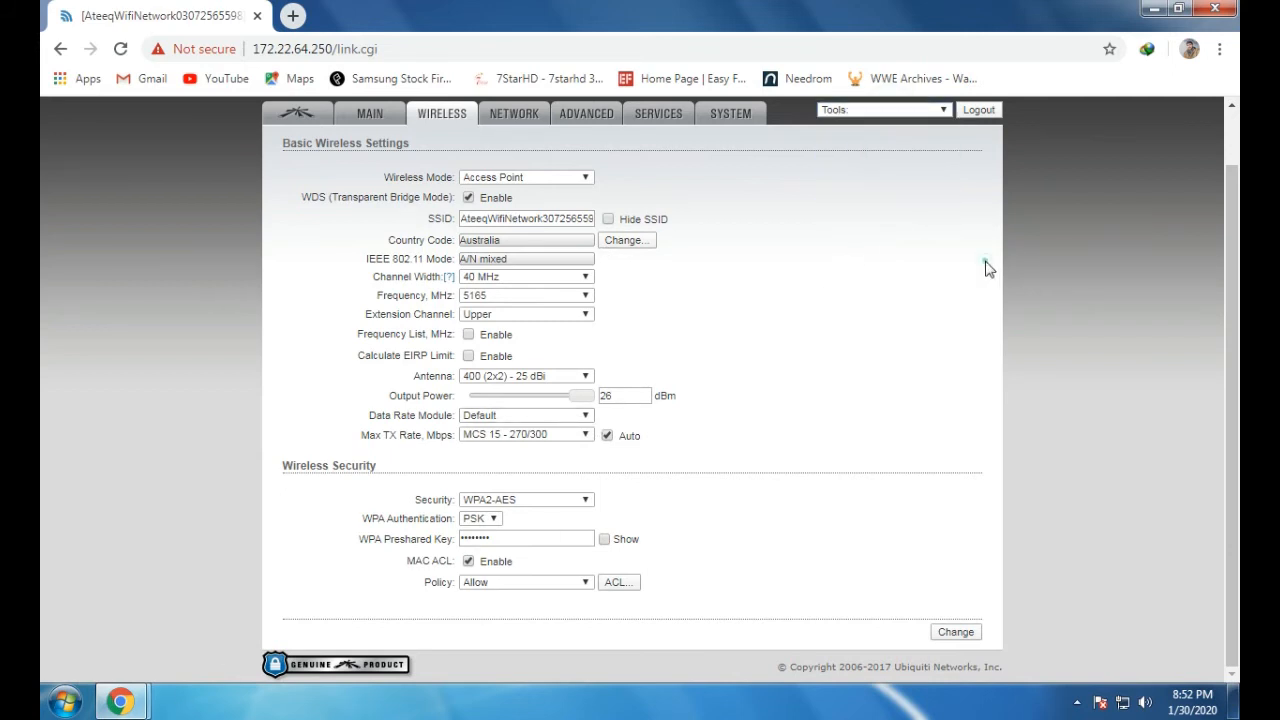
{"action": "mouse_move", "coordinate": [120, 700]}
{"action": "left_click", "coordinate": [347, 647]}
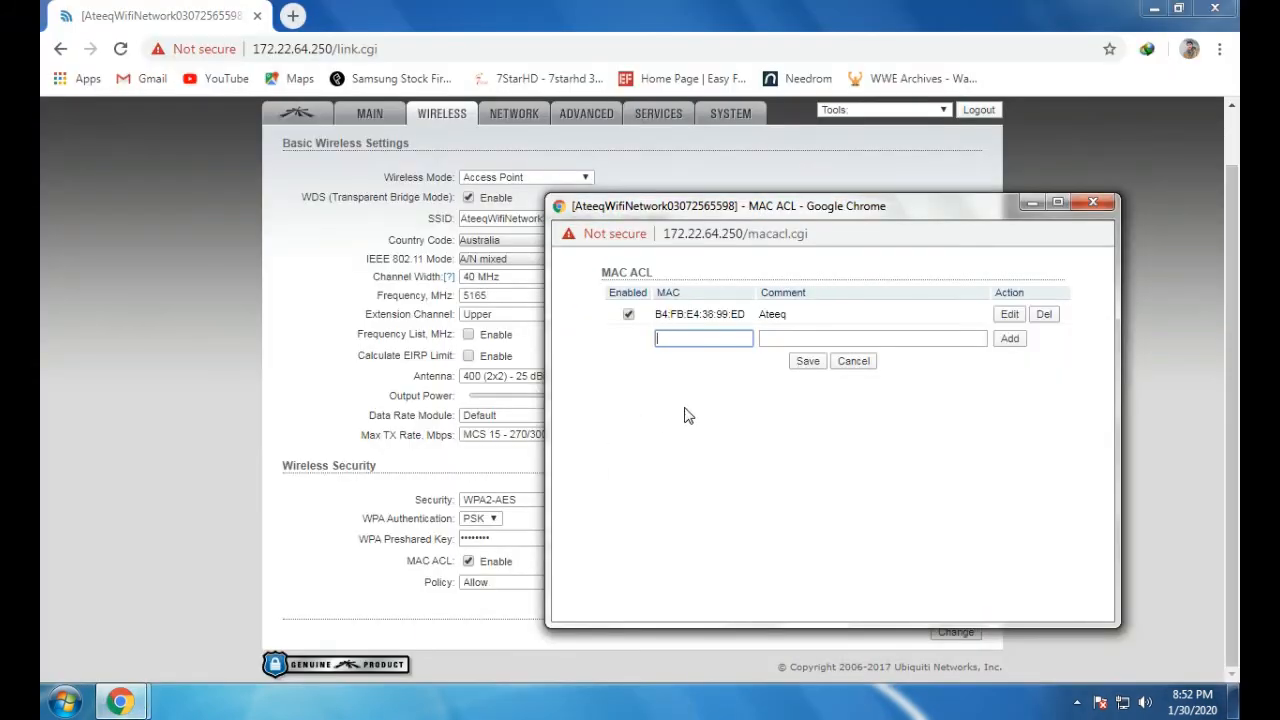
{"action": "left_click_drag", "start_coordinate": [874, 209], "coordinate": [851, 226]}
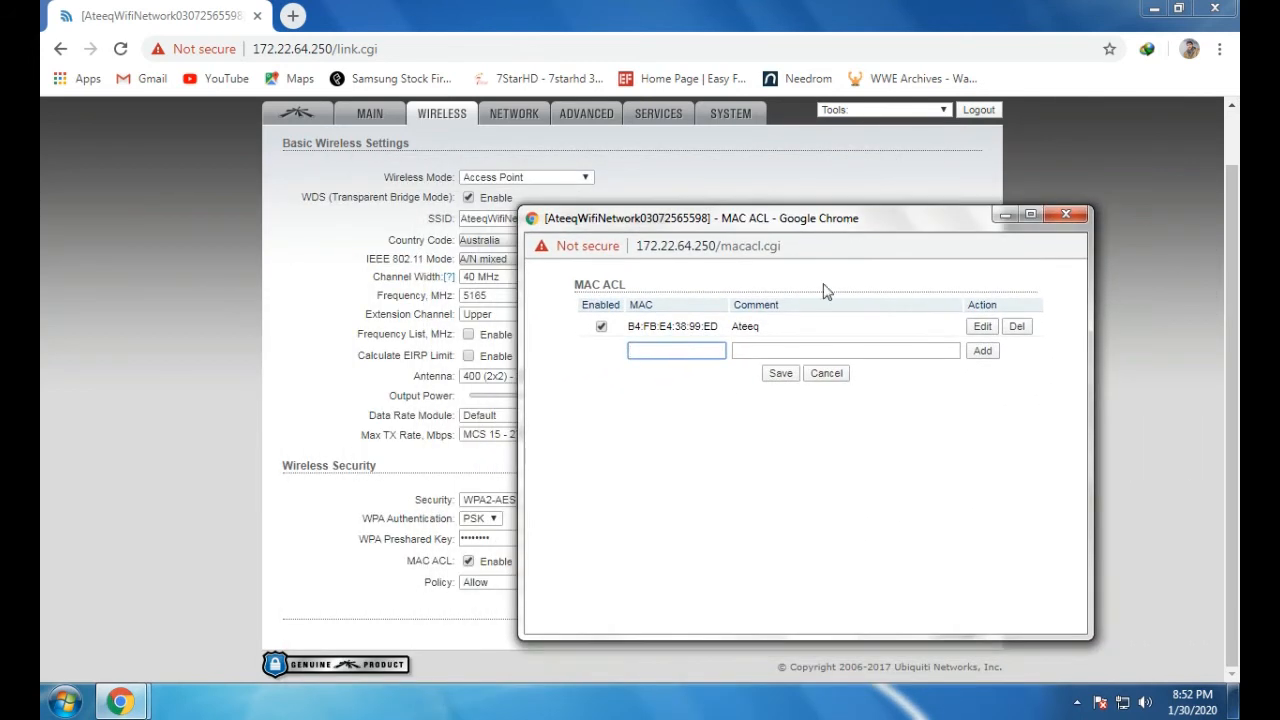
{"action": "left_click", "coordinate": [686, 350]}
In a new tab, open the second PowerBeam at 172.22.64.251 and log in with the saved user name
{"action": "left_click", "coordinate": [1004, 214]}
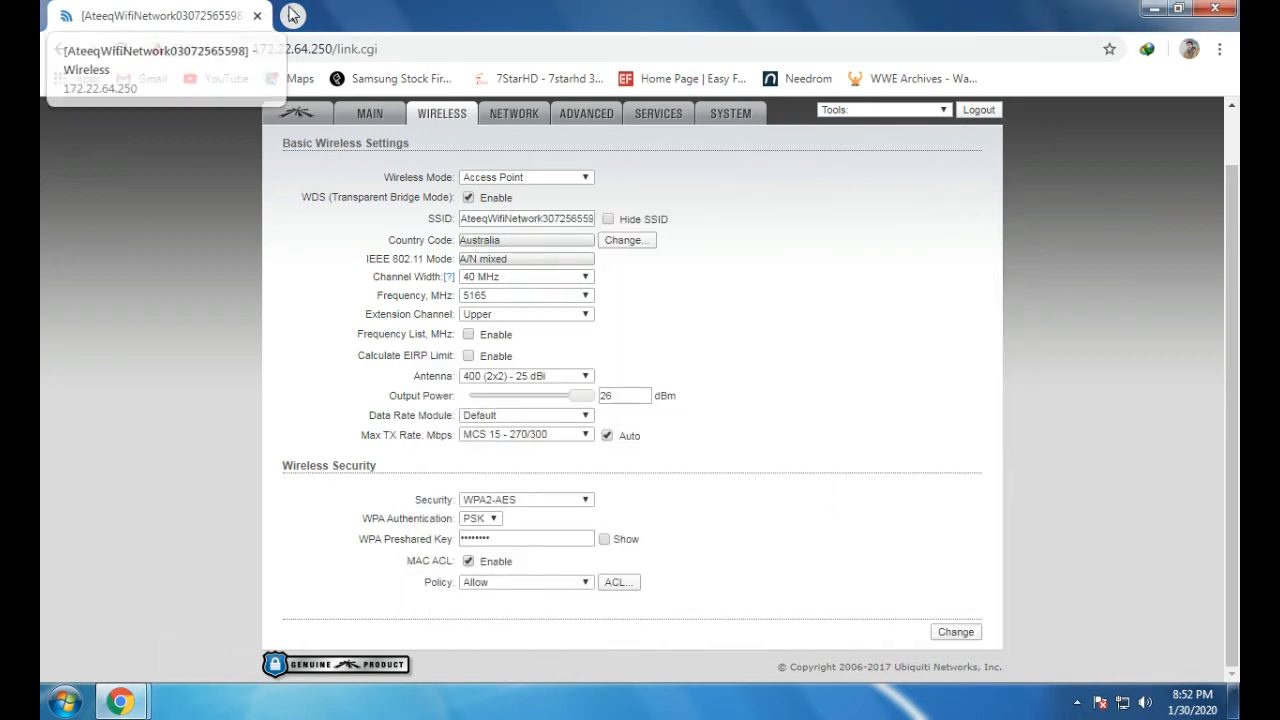
{"action": "left_click", "coordinate": [292, 15]}
{"action": "type", "text": "1"}
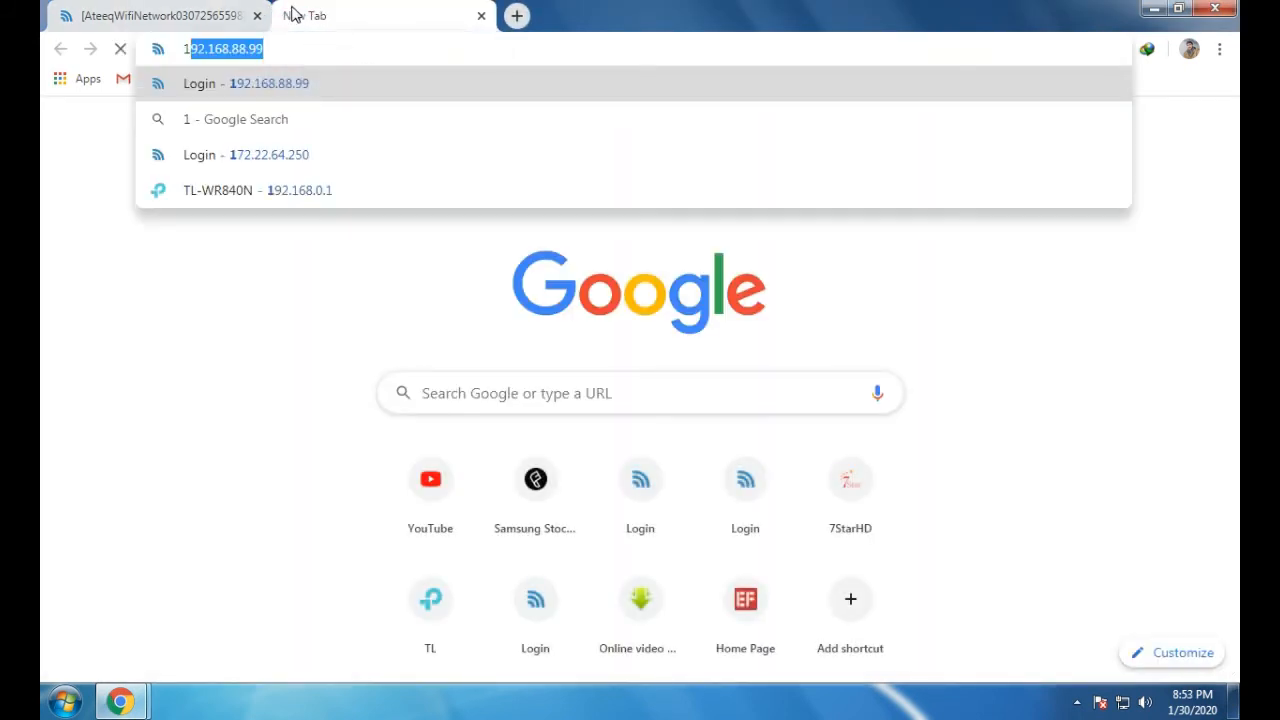
{"action": "type", "text": "72"}
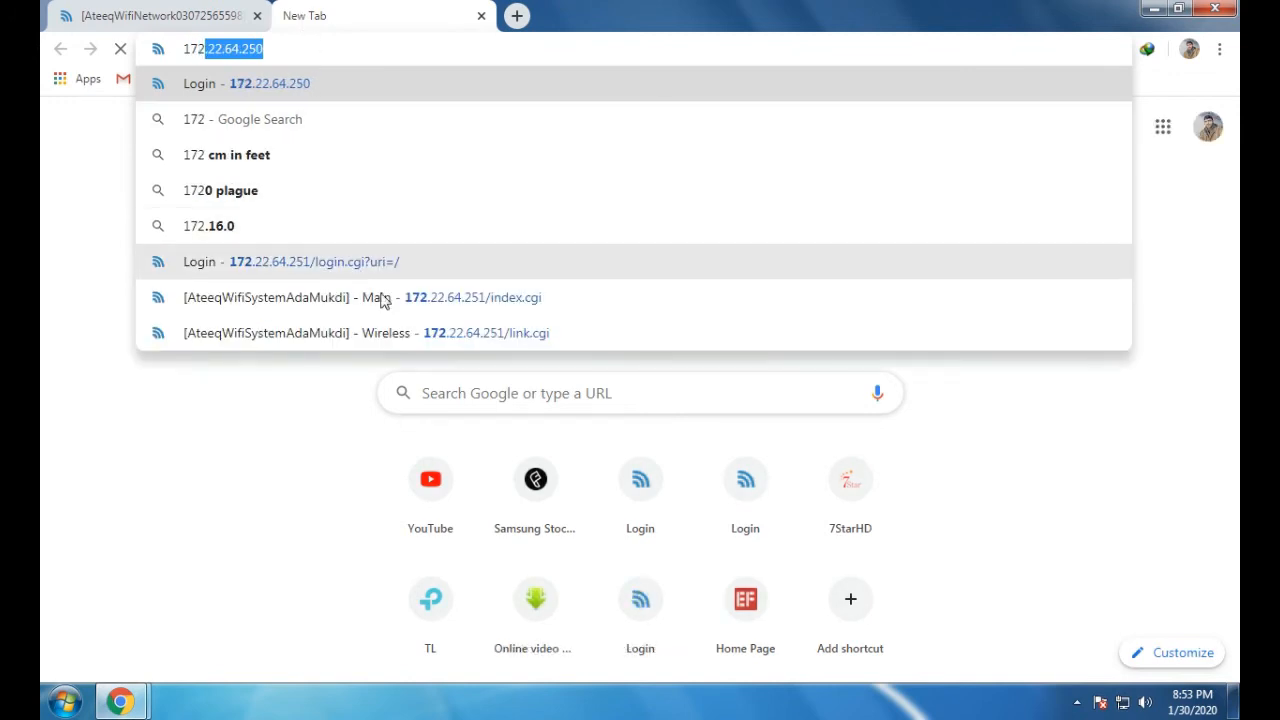
{"action": "left_click", "coordinate": [400, 297]}
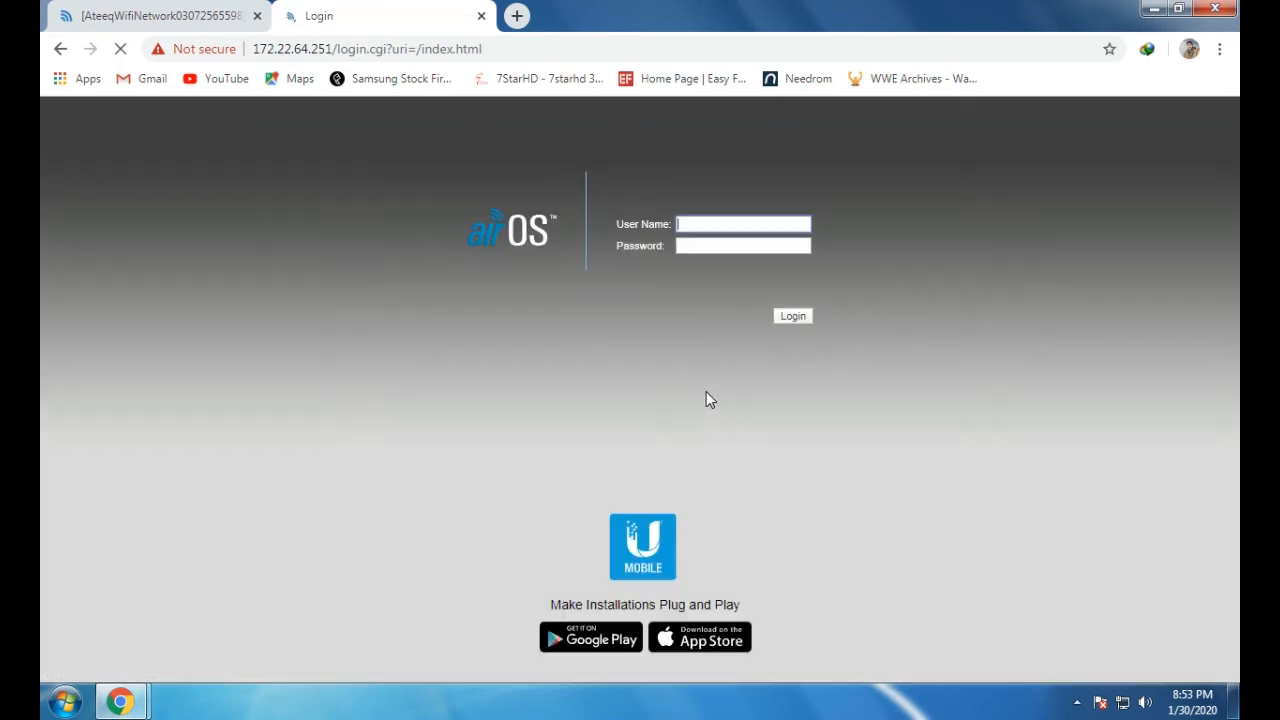
{"action": "left_click", "coordinate": [740, 224]}
{"action": "left_click", "coordinate": [741, 244]}
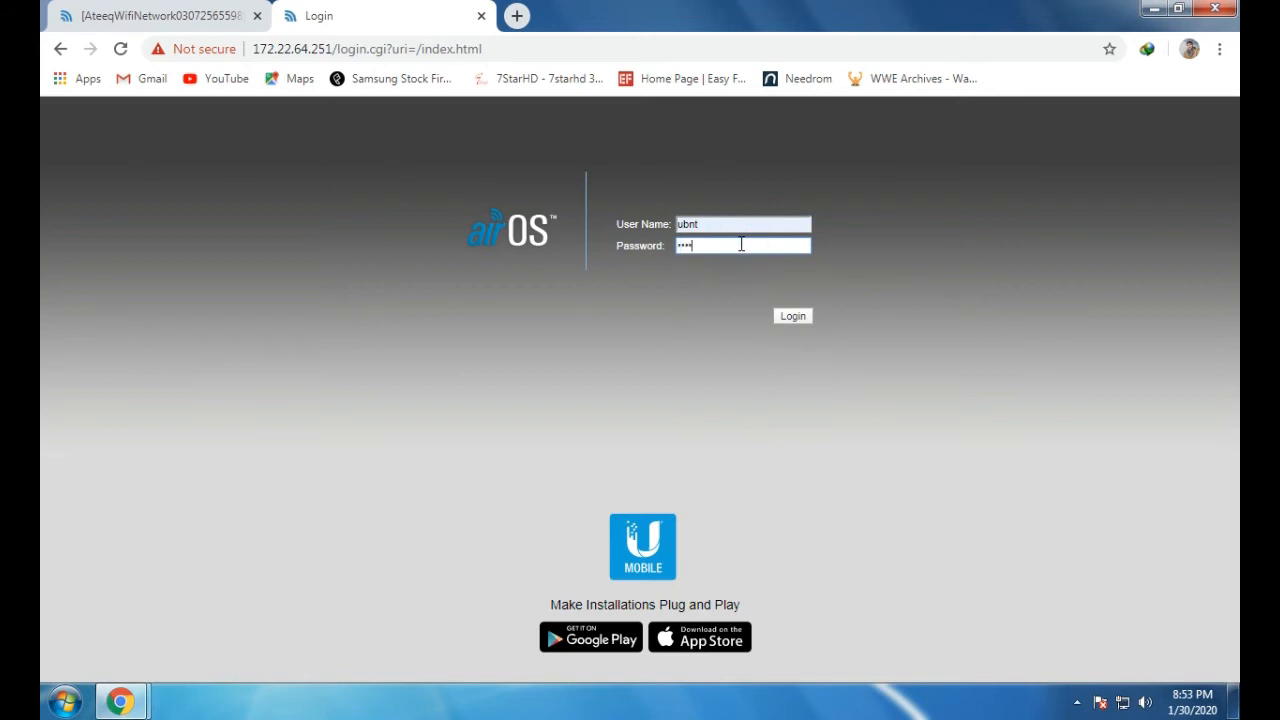
{"action": "key", "text": "Return"}
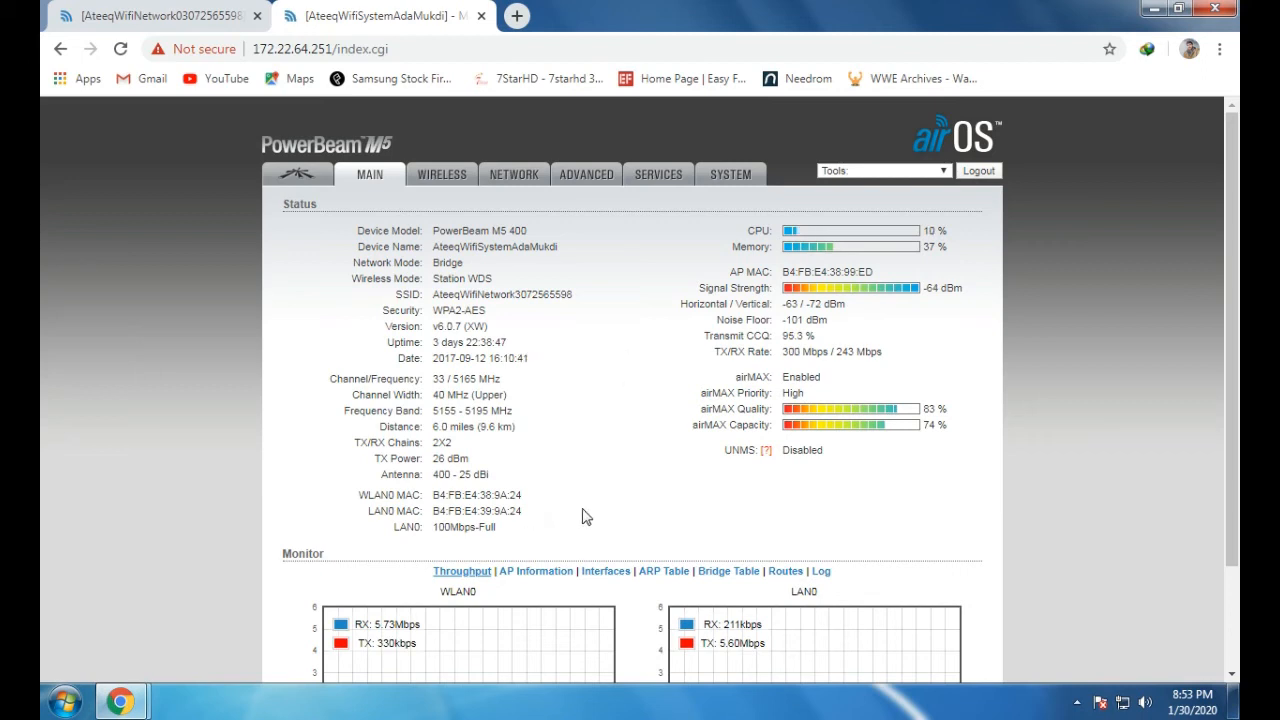
Review the station's AP MAC address and switch between the two device tabs
{"action": "scroll", "coordinate": [585, 517], "scroll_direction": "down", "scroll_amount": 3}
{"action": "scroll", "coordinate": [617, 517], "scroll_direction": "up", "scroll_amount": 3}
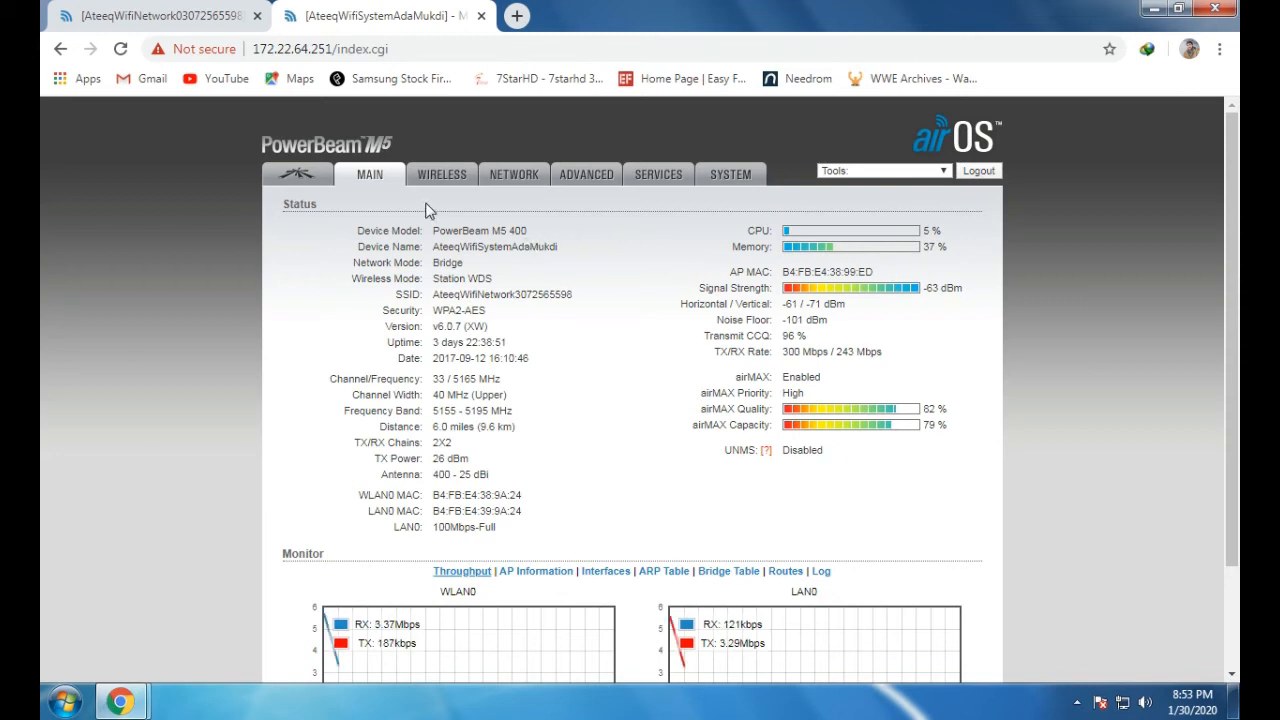
{"action": "left_click_drag", "start_coordinate": [891, 271], "coordinate": [644, 274]}
{"action": "left_click", "coordinate": [644, 274]}
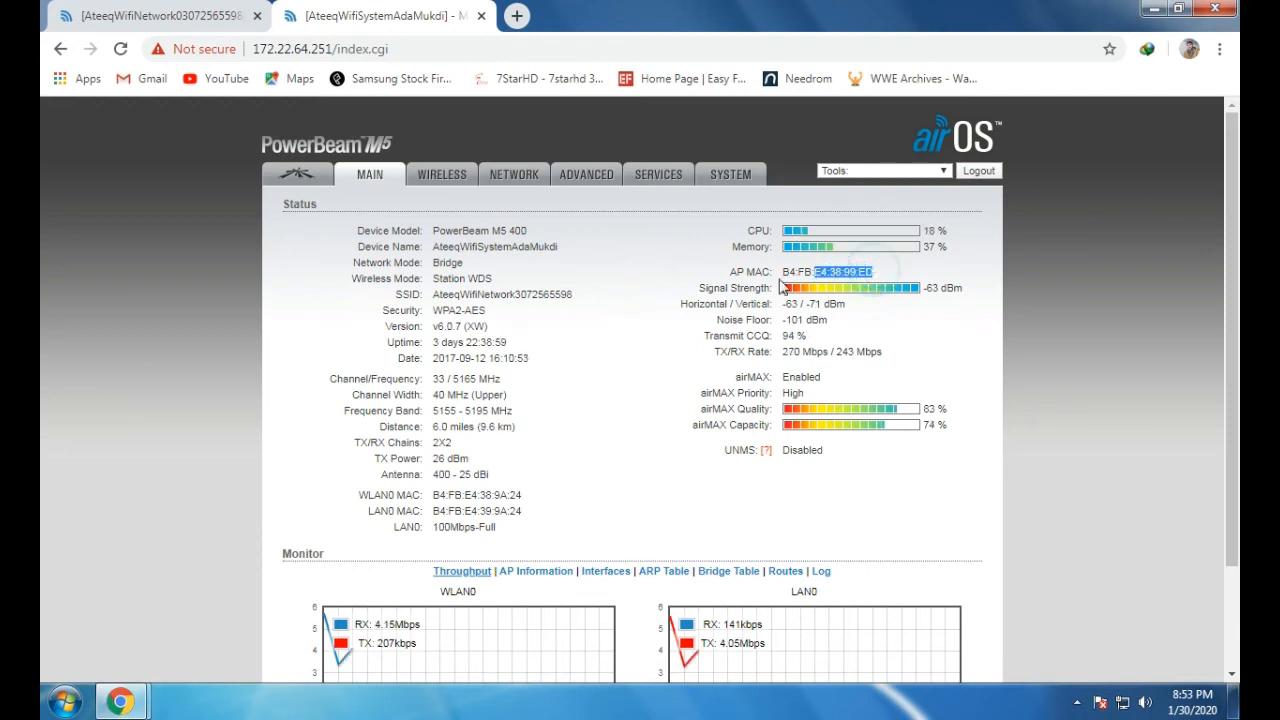
{"action": "left_click", "coordinate": [160, 30]}
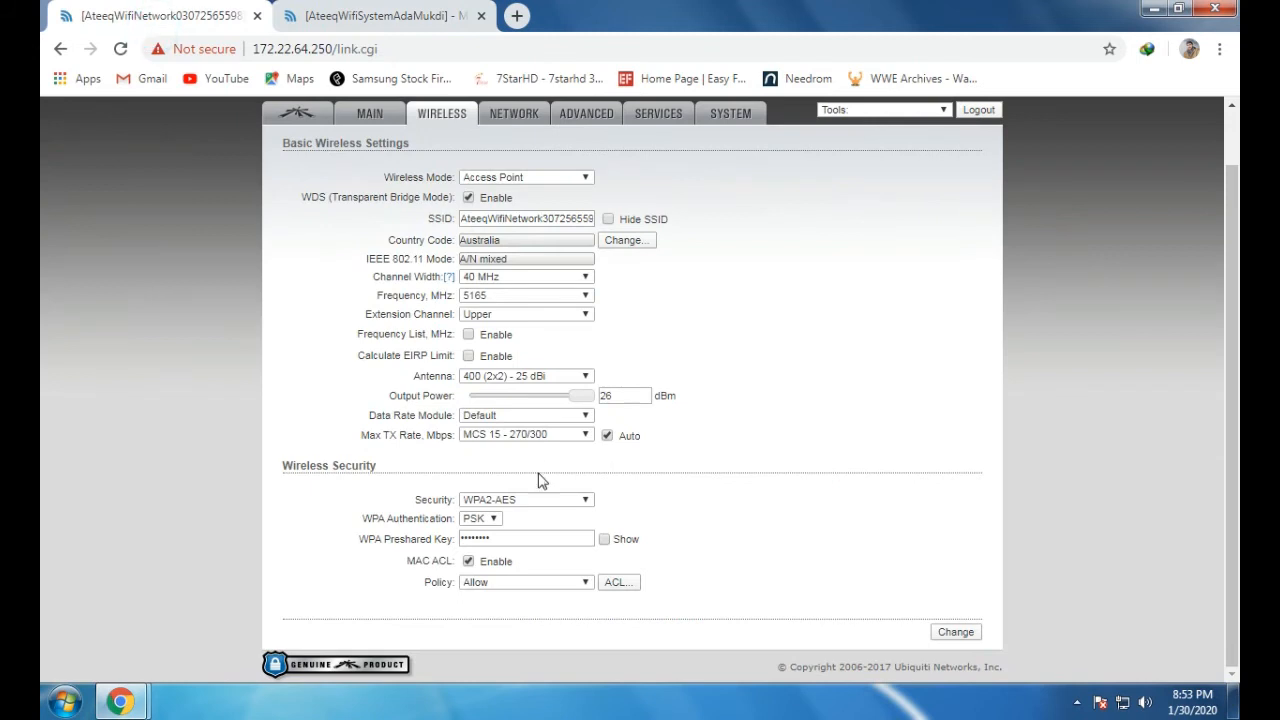
{"action": "left_click", "coordinate": [447, 580]}
{"action": "left_click", "coordinate": [740, 556]}
{"action": "left_click", "coordinate": [428, 14]}
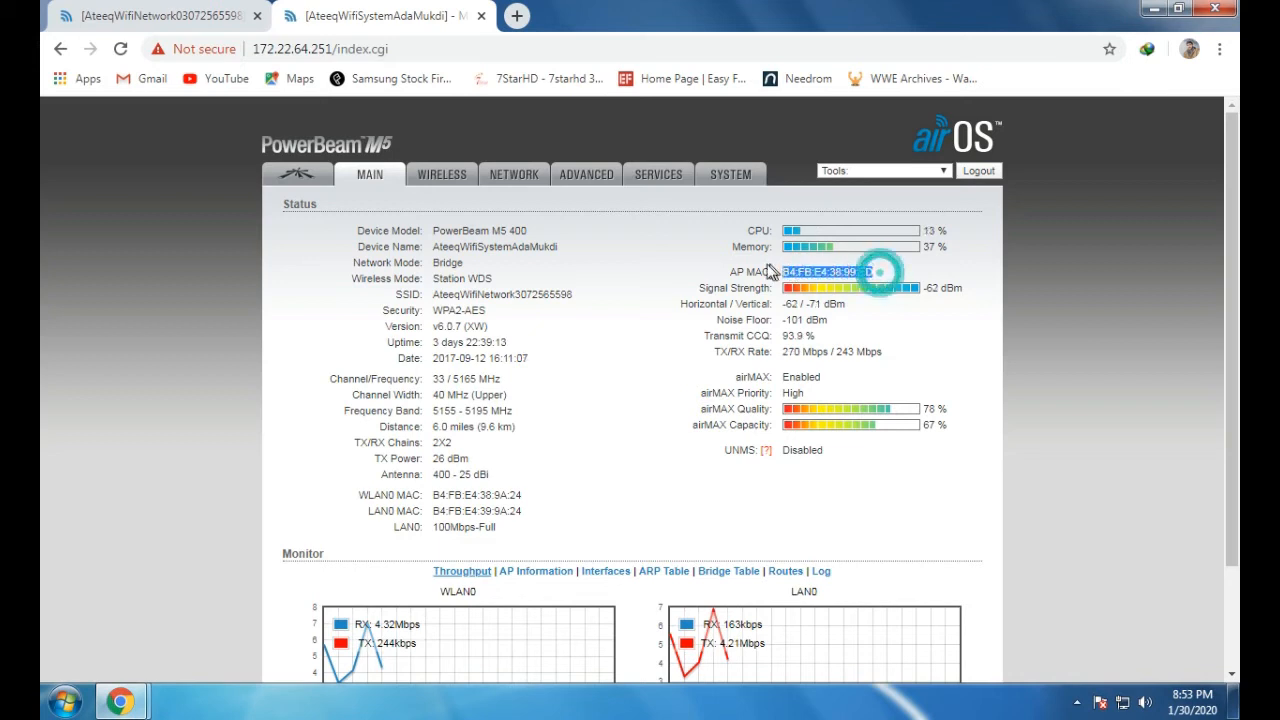
{"action": "left_click", "coordinate": [200, 12]}
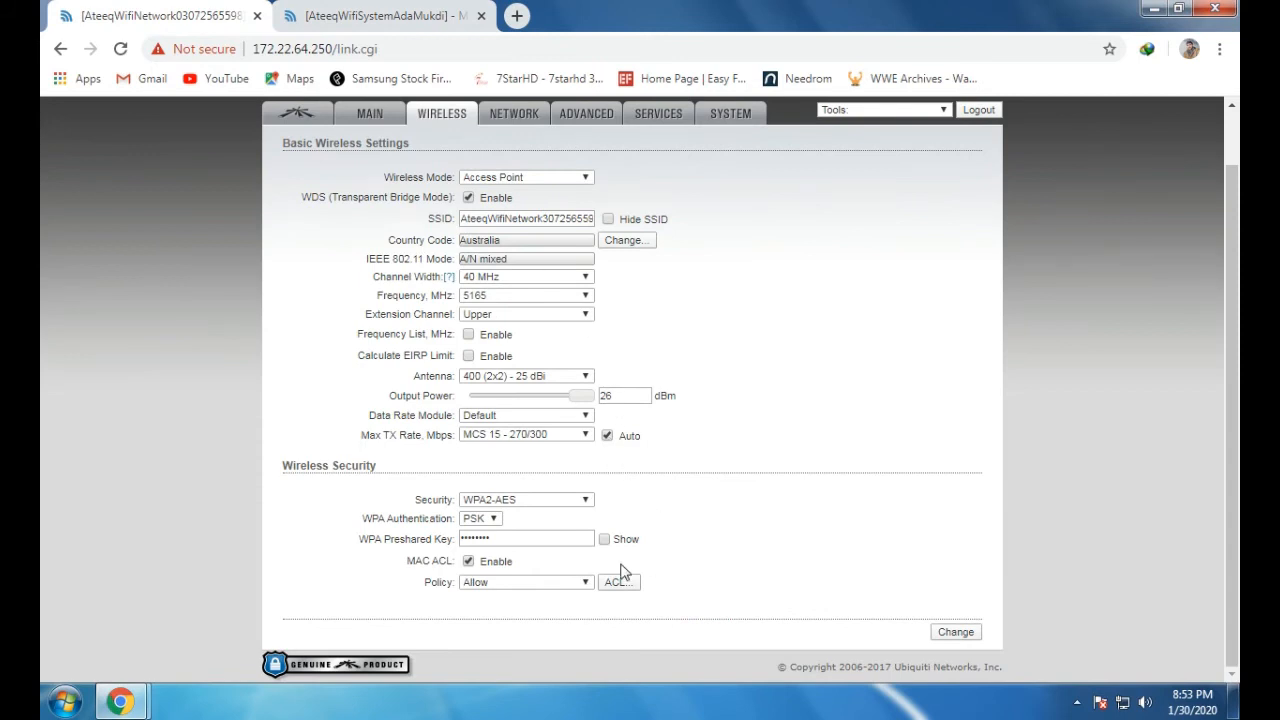
On the access point, set the MAC ACL policy to Deny and security to none
{"action": "left_click", "coordinate": [578, 583]}
{"action": "left_click", "coordinate": [515, 612]}
{"action": "left_click", "coordinate": [530, 500]}
{"action": "left_click", "coordinate": [524, 512]}
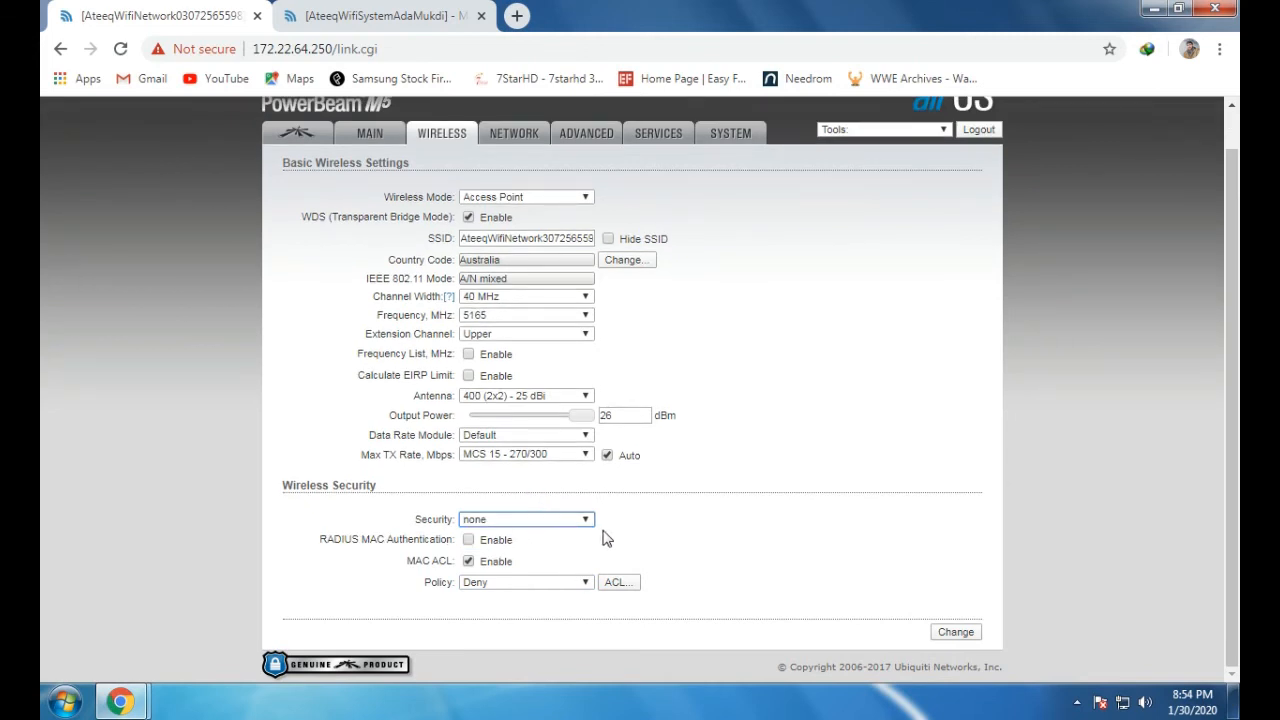
Switch the MAC ACL policy from Deny back to Allow and open the ACL list window
{"action": "double_click", "coordinate": [440, 519]}
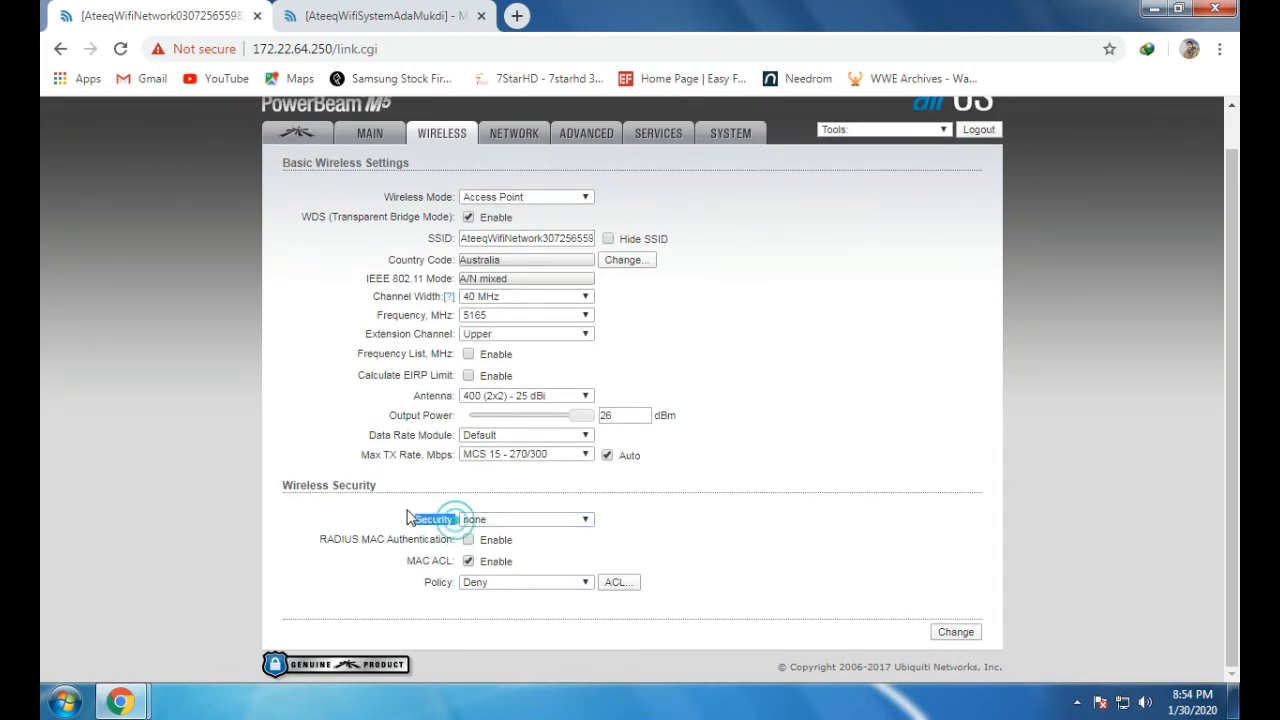
{"action": "left_click", "coordinate": [652, 537]}
{"action": "left_click", "coordinate": [573, 583]}
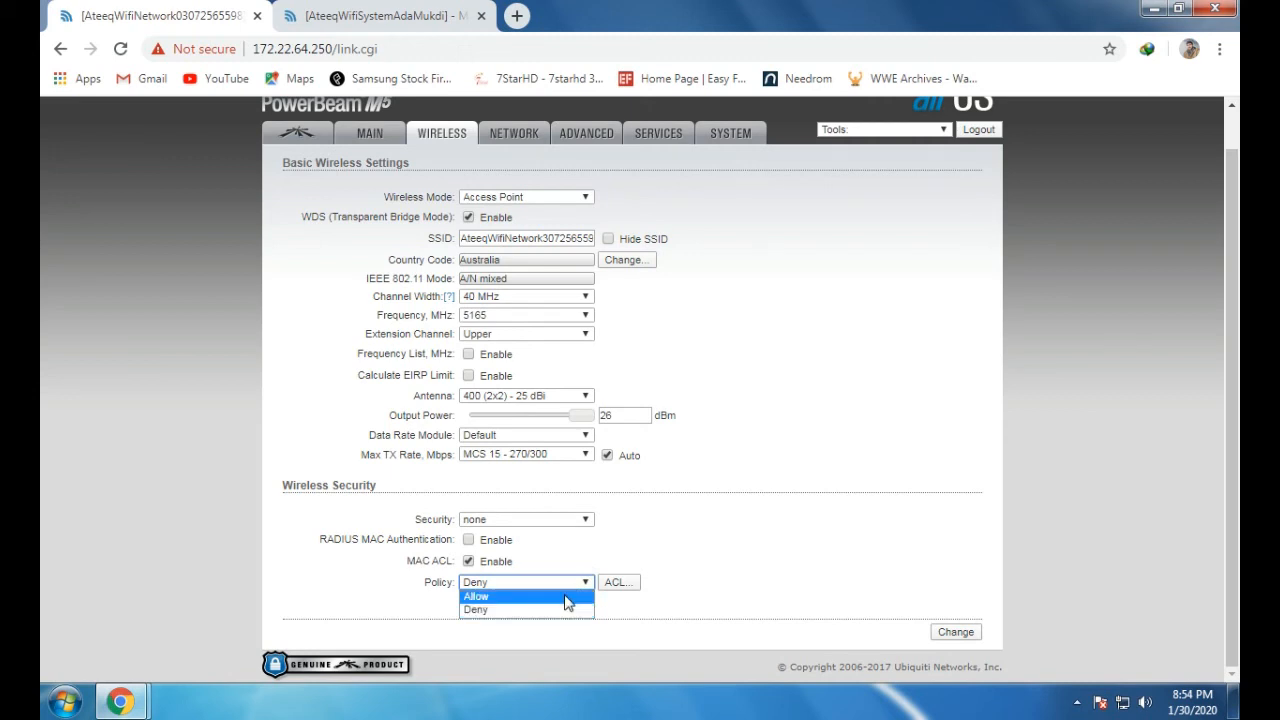
{"action": "left_click", "coordinate": [565, 596]}
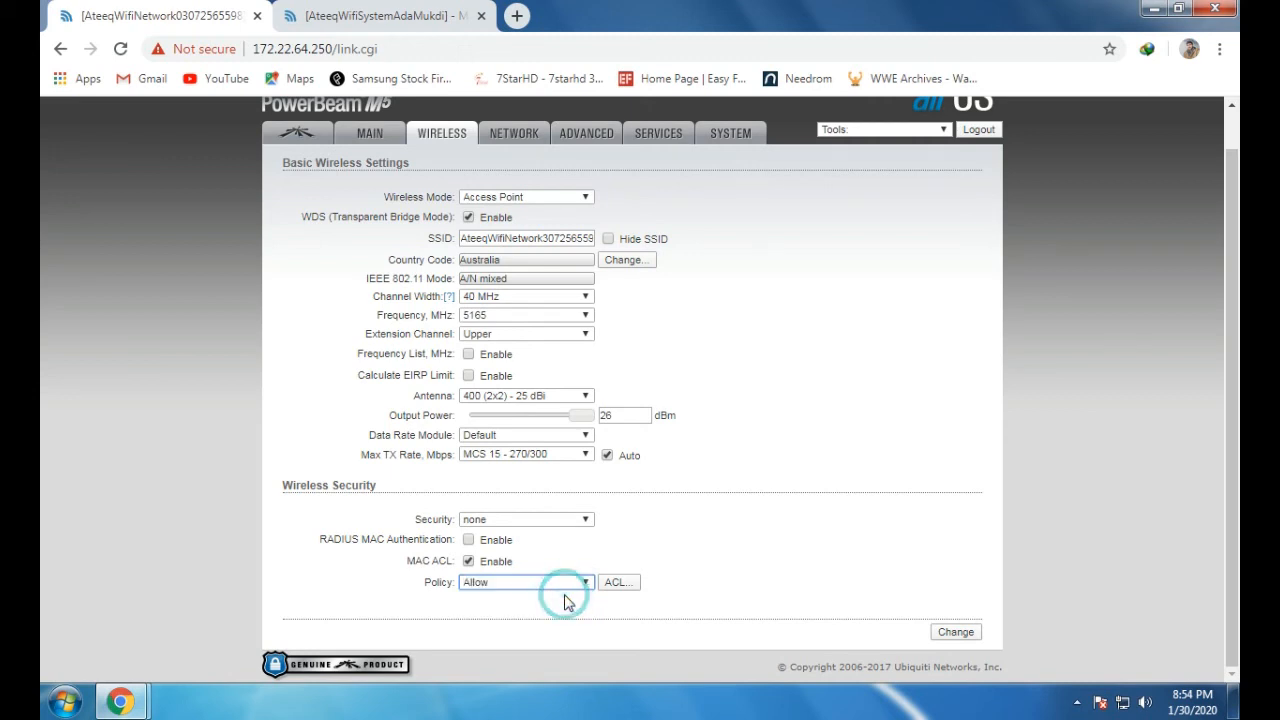
{"action": "left_click", "coordinate": [616, 583]}
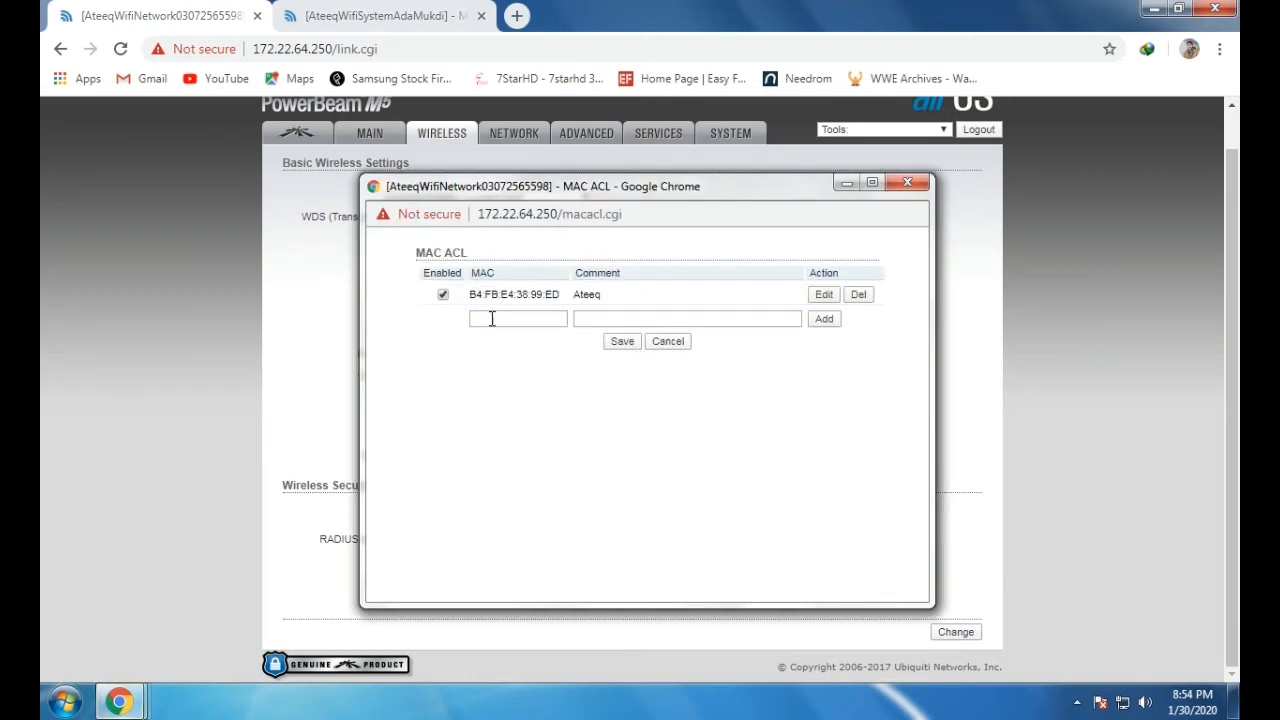
Copy the existing entry's MAC address into a new row and type a name comment
{"action": "right_click", "coordinate": [489, 319]}
{"action": "left_click_drag", "start_coordinate": [560, 295], "coordinate": [476, 291]}
{"action": "right_click", "coordinate": [470, 291]}
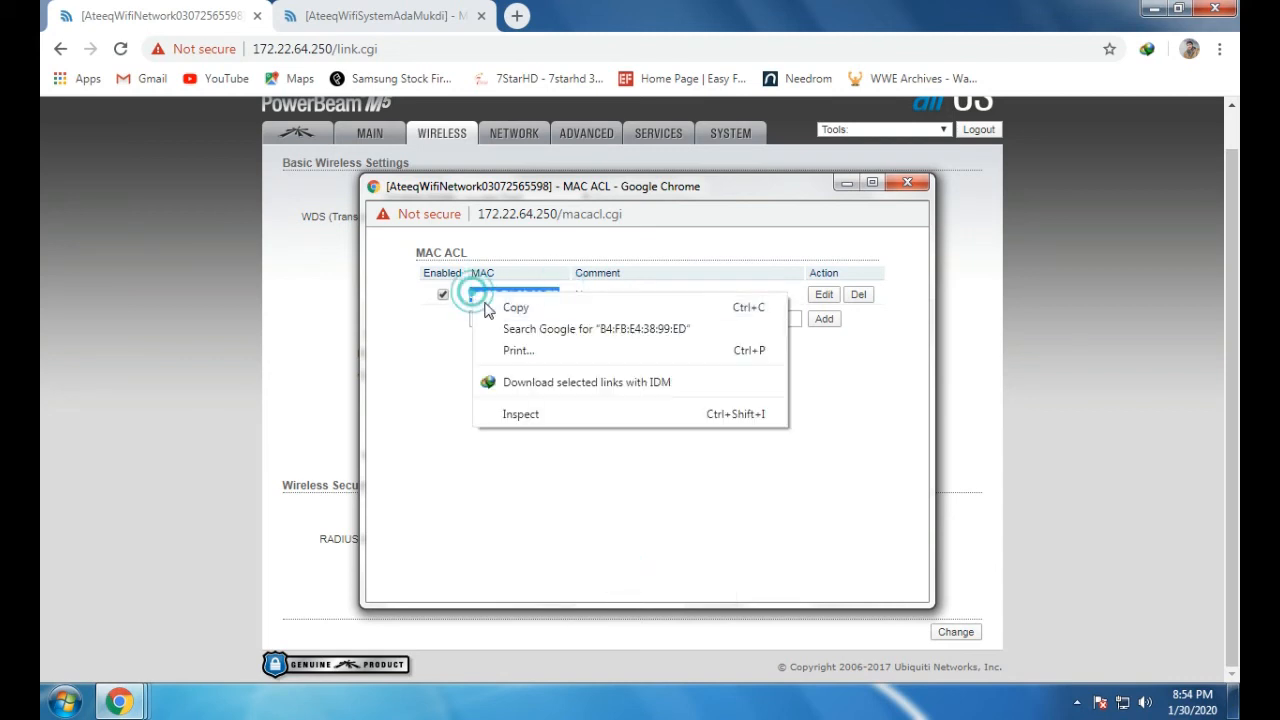
{"action": "left_click", "coordinate": [500, 306]}
{"action": "right_click", "coordinate": [489, 318]}
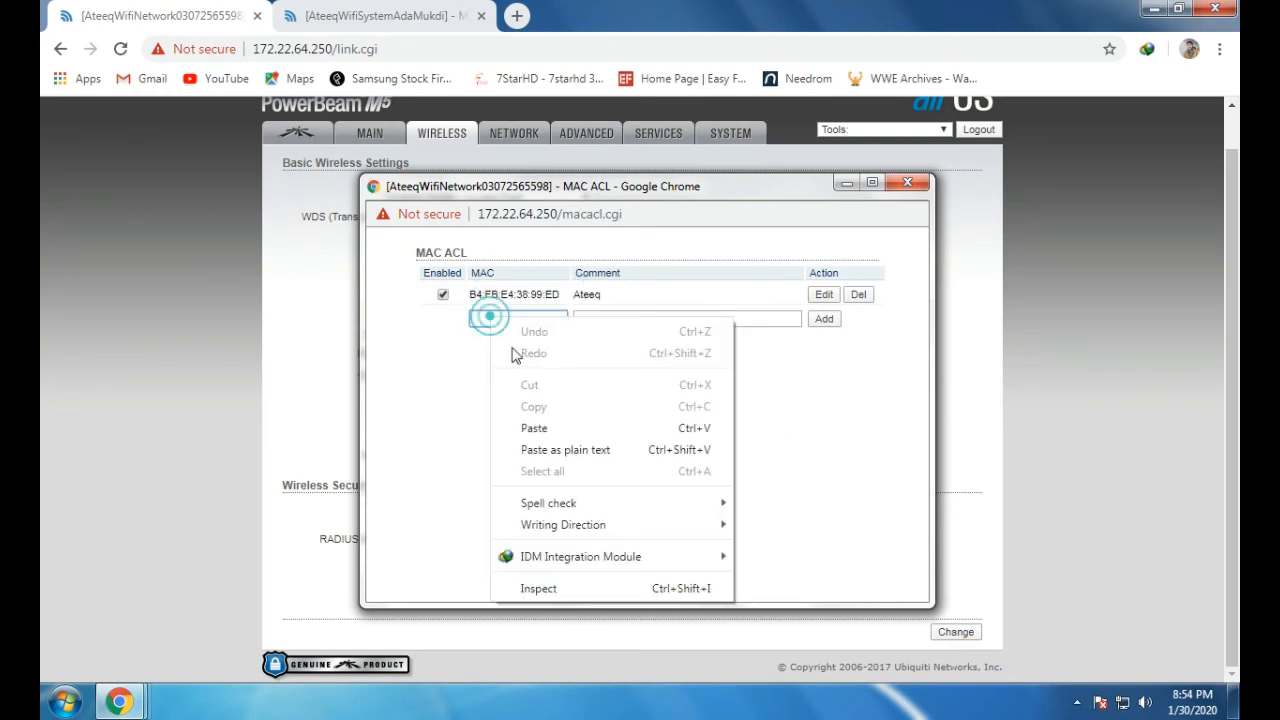
{"action": "left_click", "coordinate": [538, 428]}
{"action": "left_click", "coordinate": [689, 318]}
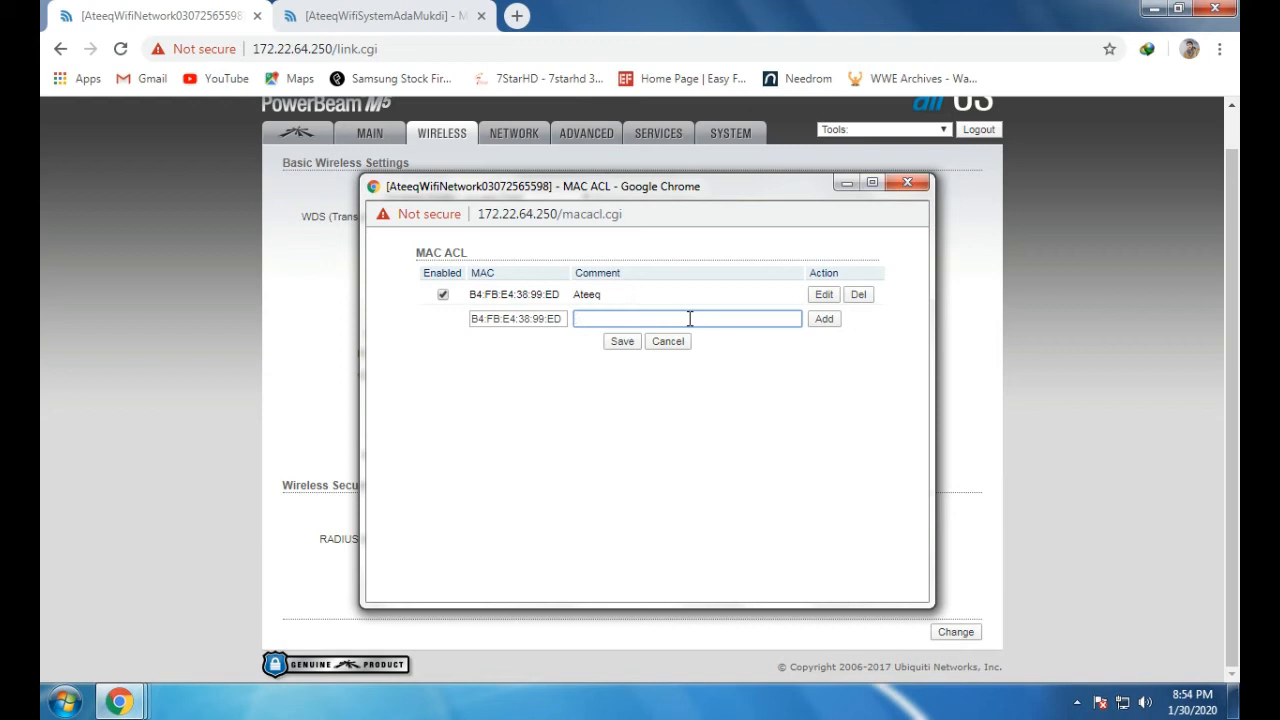
{"action": "type", "text": "a"}
{"action": "key", "text": "BackSpace"}
{"action": "type", "text": "rehman"}
Add the entry despite the duplicate-entry error, close the ACL list, and submit with Change
{"action": "left_click", "coordinate": [826, 321]}
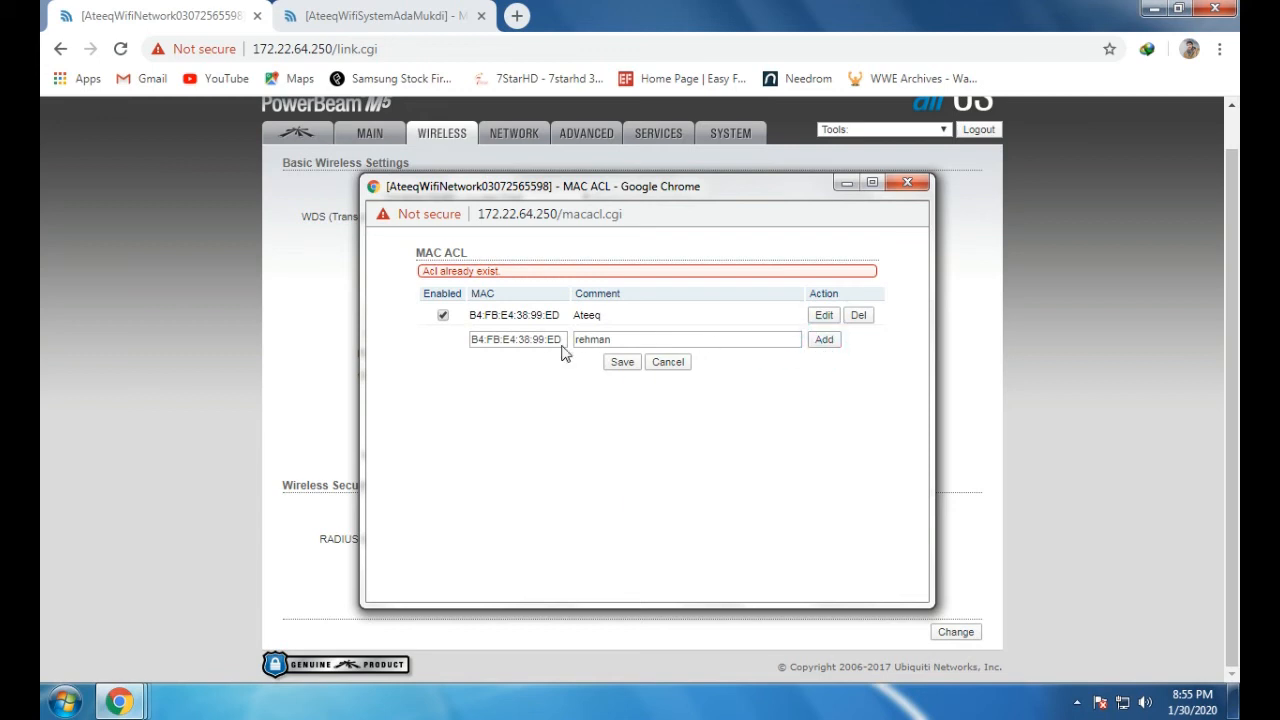
{"action": "left_click", "coordinate": [510, 270]}
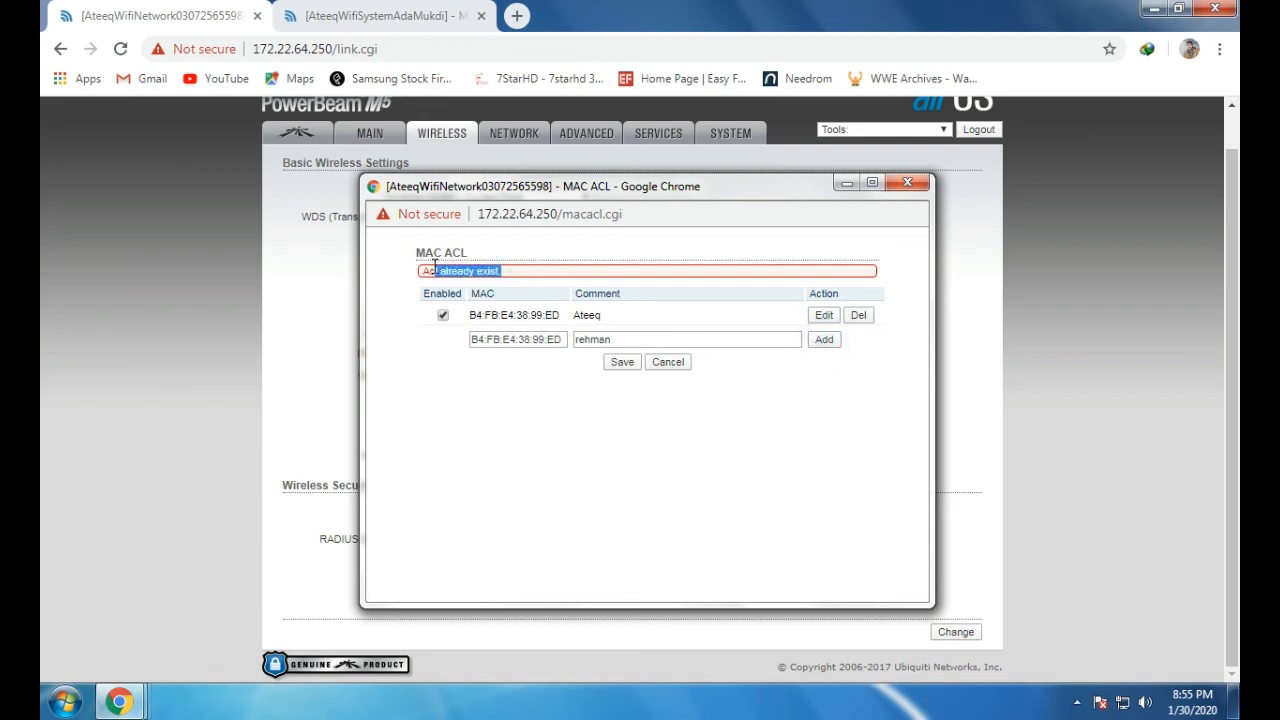
{"action": "left_click", "coordinate": [545, 293]}
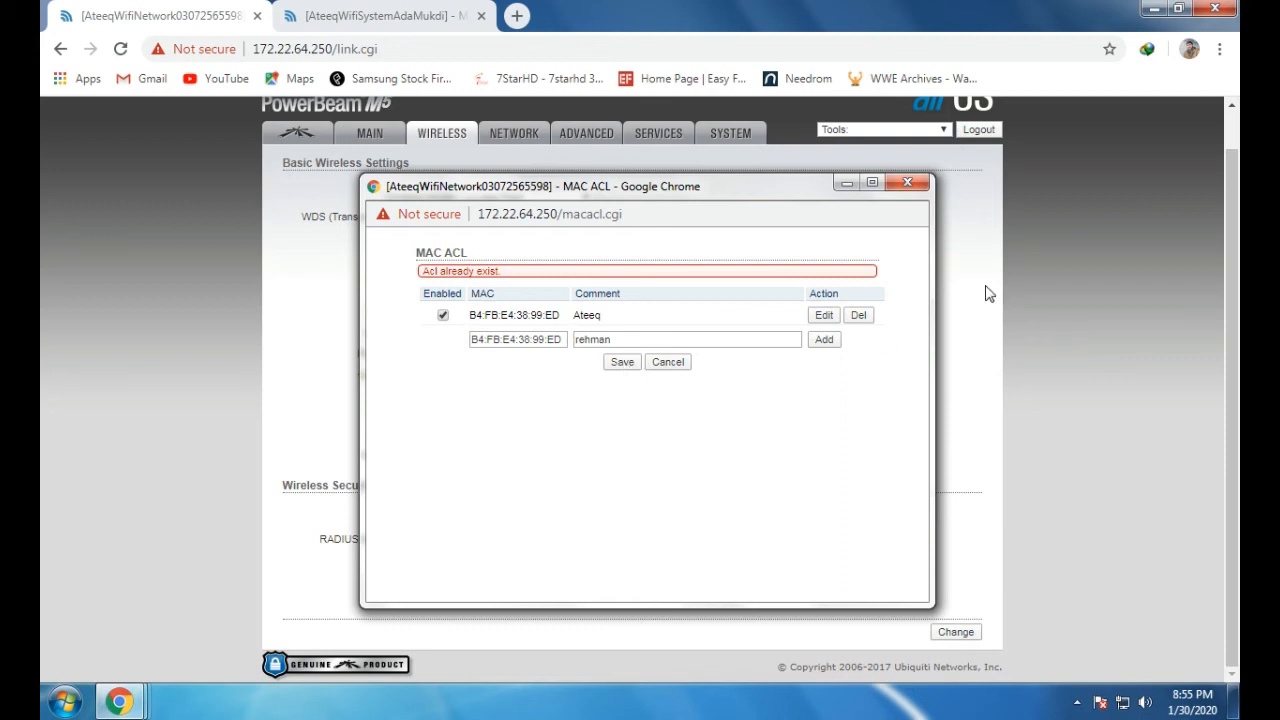
{"action": "left_click", "coordinate": [907, 183]}
{"action": "left_click", "coordinate": [954, 630]}
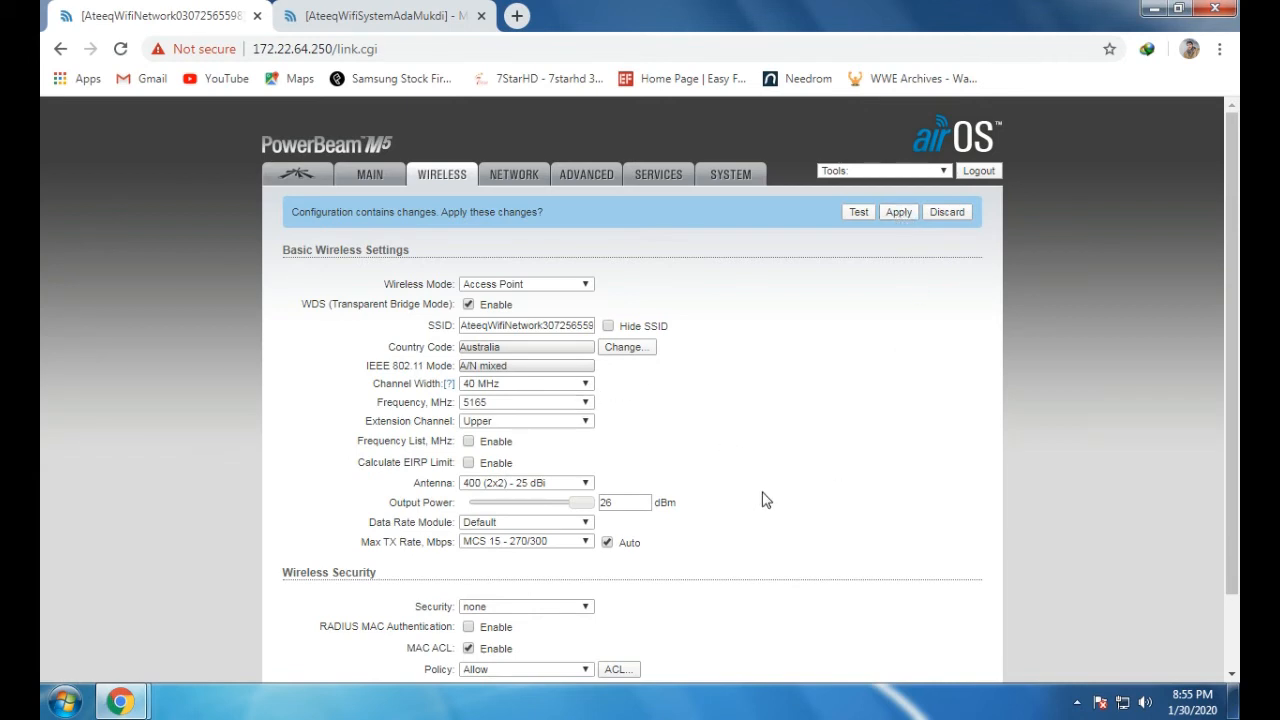
Log out of the station (172.22.64.251) and access point (172.22.64.250), then close the second tab
{"action": "left_click", "coordinate": [405, 16]}
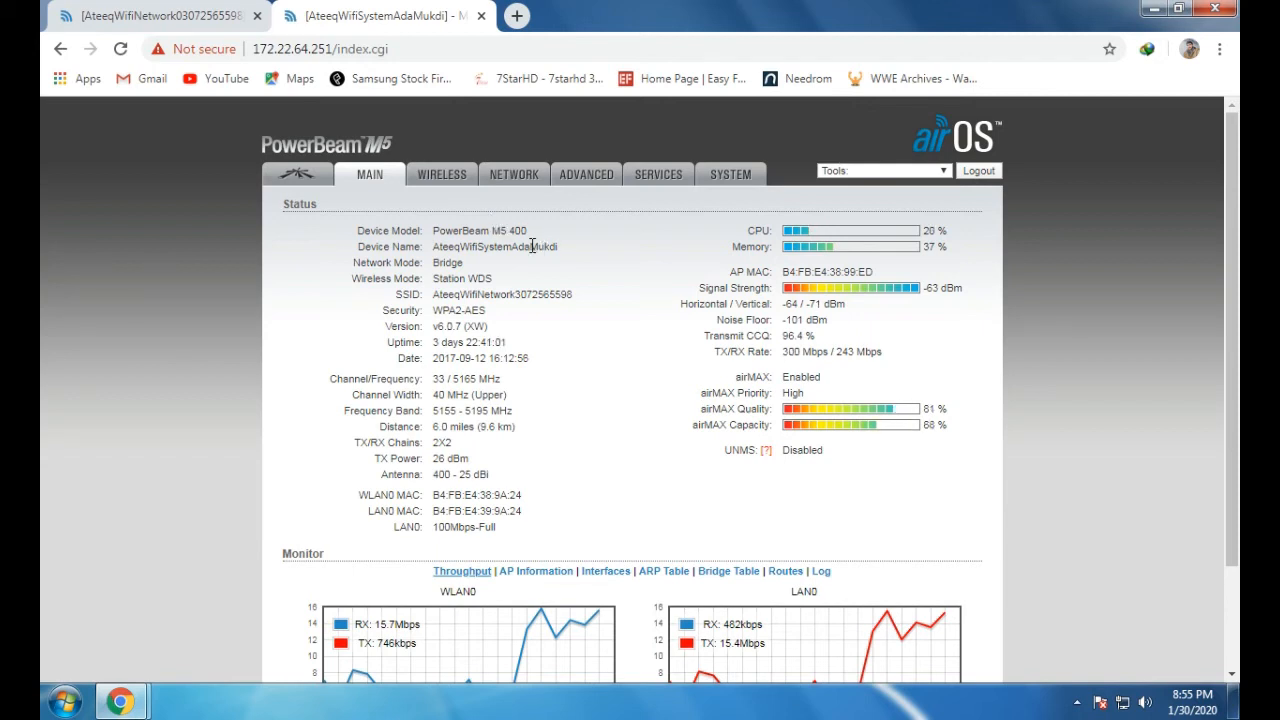
{"action": "left_click", "coordinate": [971, 173]}
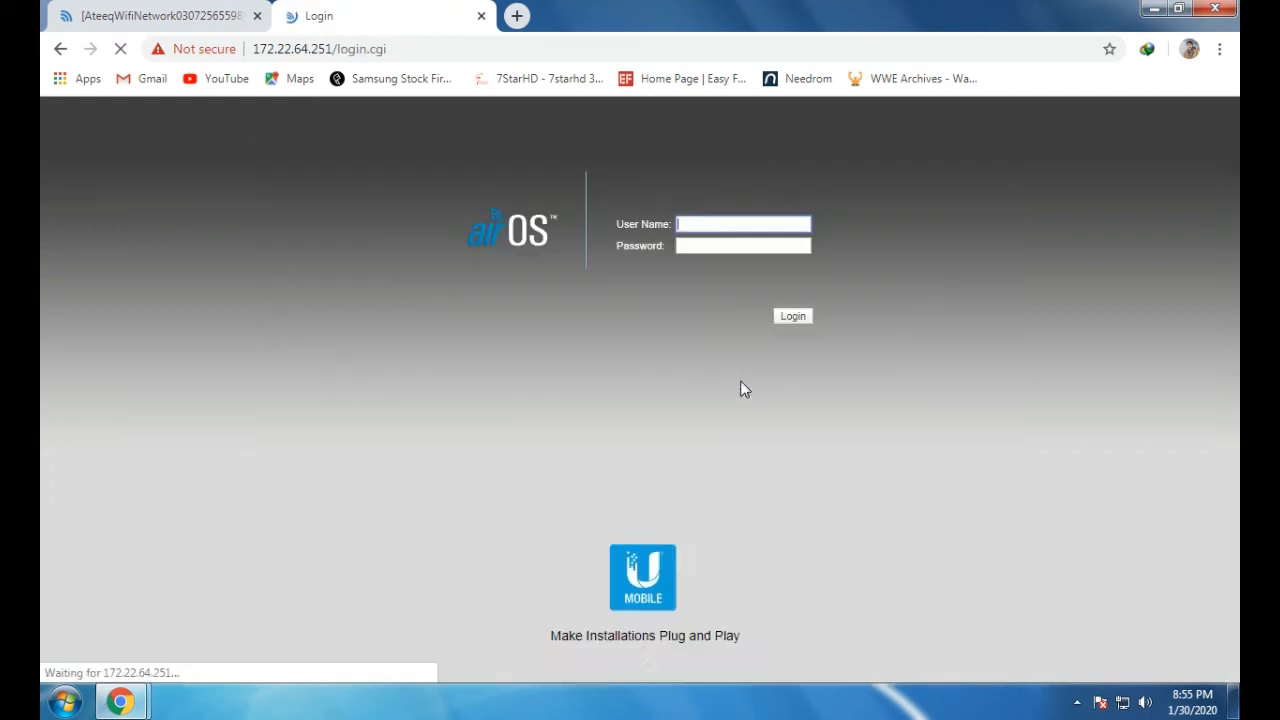
{"action": "left_click", "coordinate": [200, 15]}
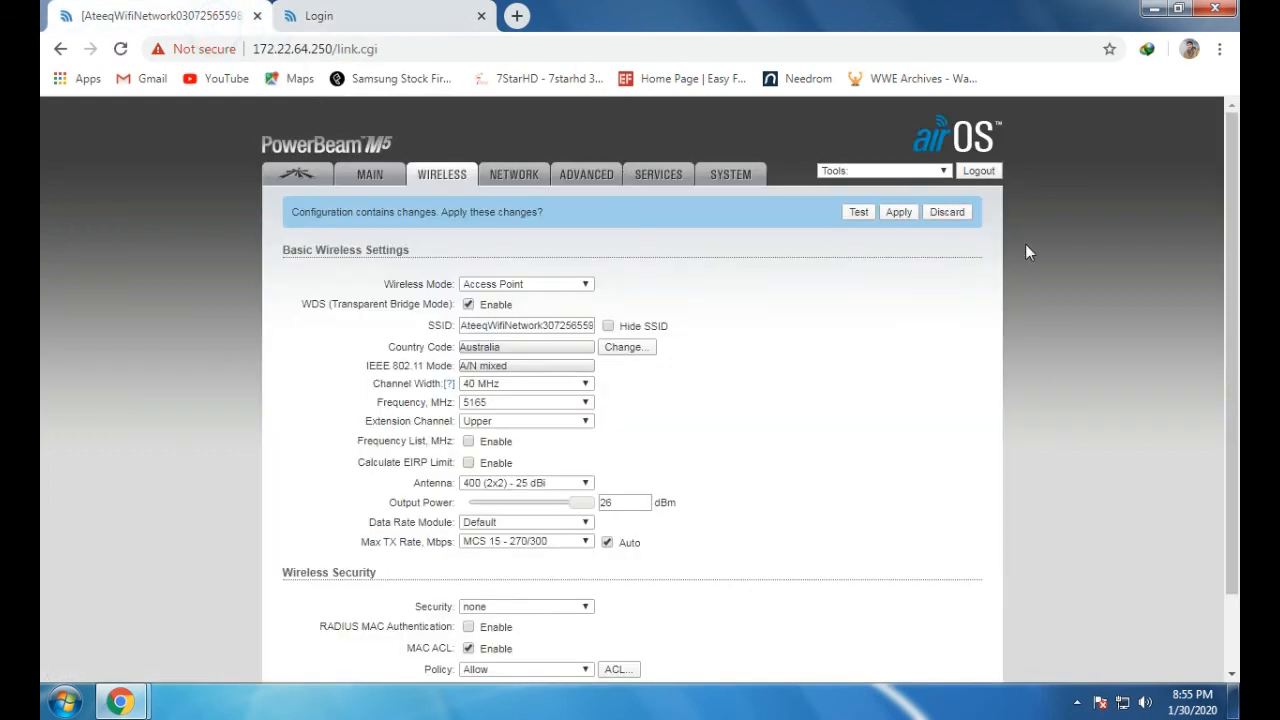
{"action": "left_click", "coordinate": [980, 171]}
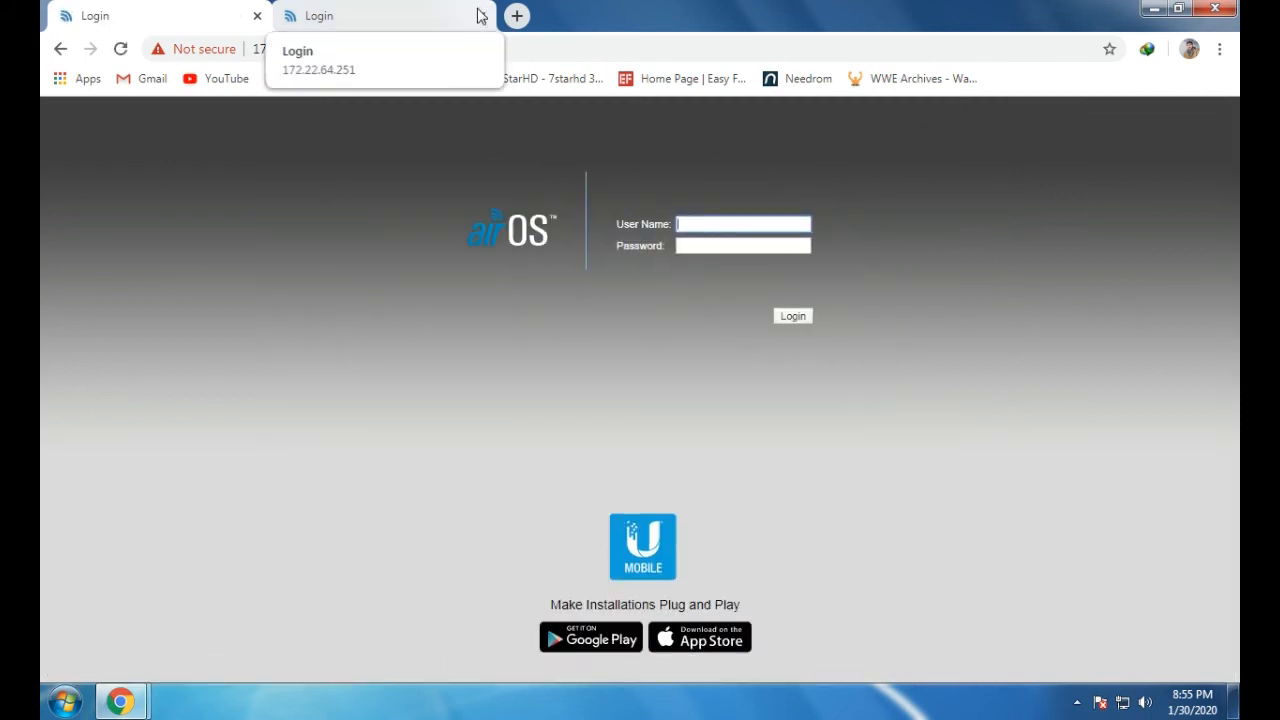
{"action": "left_click", "coordinate": [481, 16]}
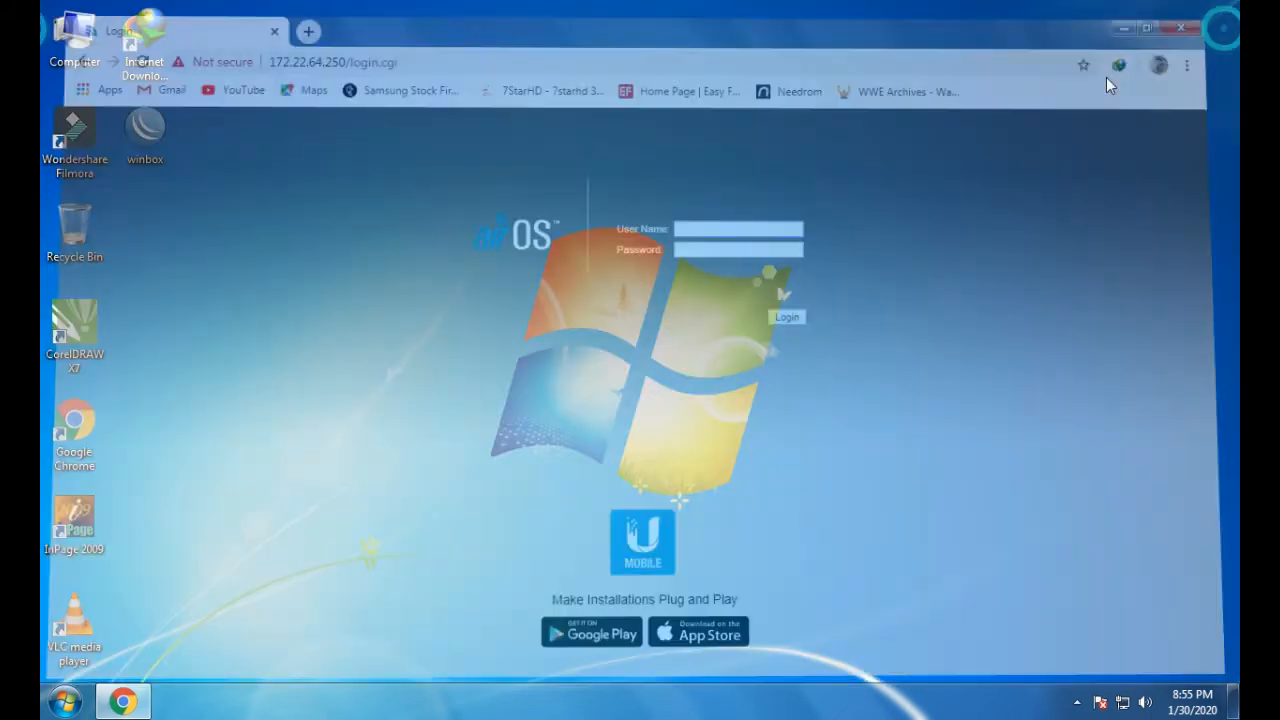
Refresh the desktop, close the restored MAC ACL Chrome window, then refresh the desktop again
{"action": "right_click", "coordinate": [880, 190]}
{"action": "left_click", "coordinate": [924, 248]}
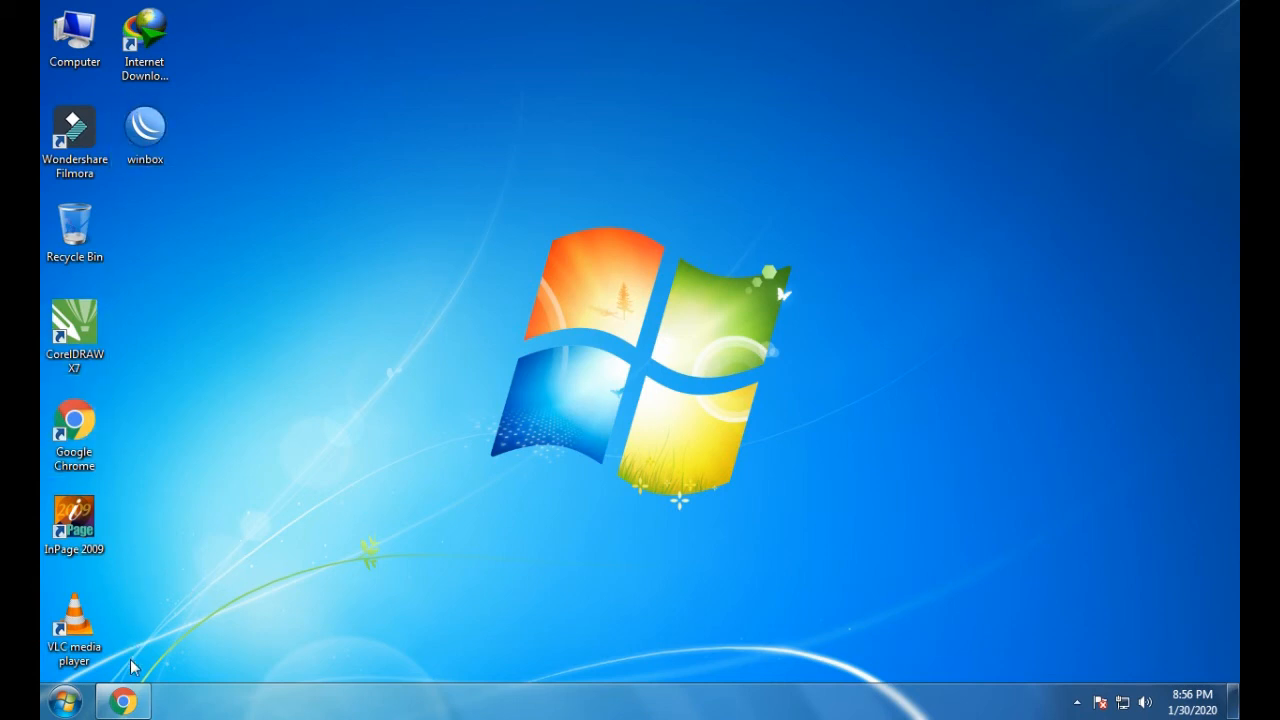
{"action": "left_click", "coordinate": [123, 701]}
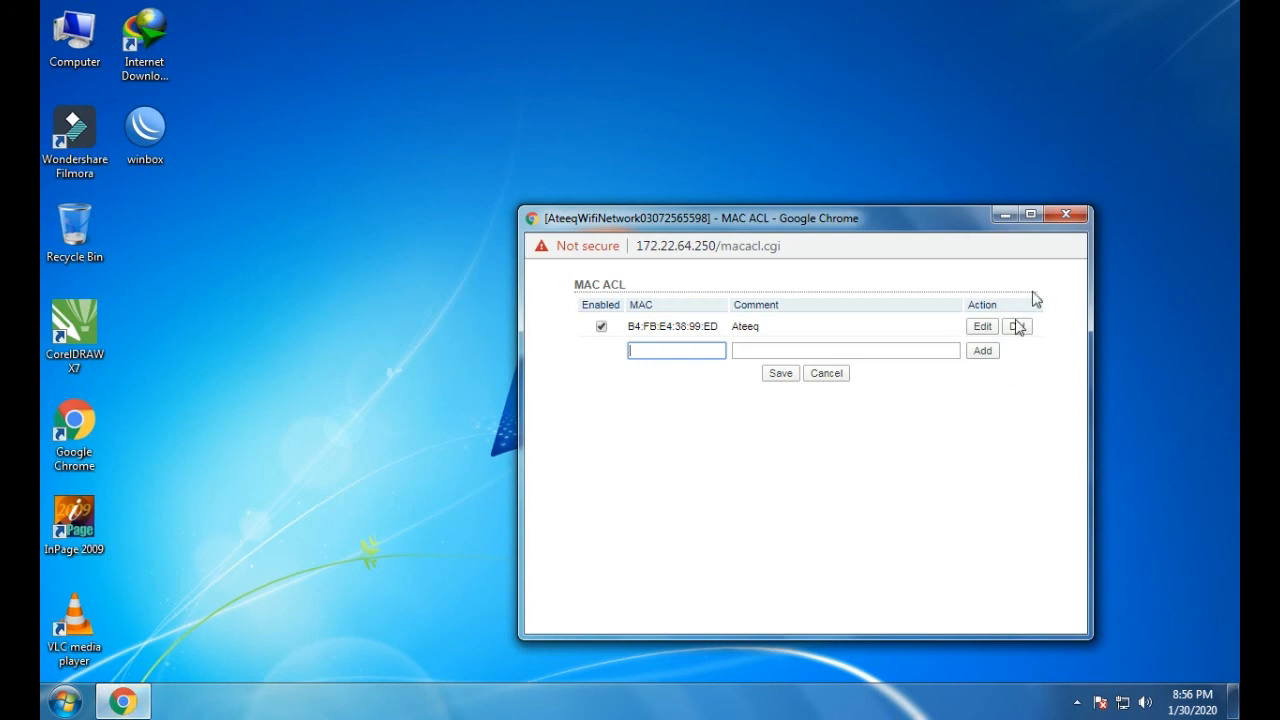
{"action": "left_click", "coordinate": [1066, 214]}
{"action": "right_click", "coordinate": [899, 328]}
{"action": "left_click", "coordinate": [938, 388]}
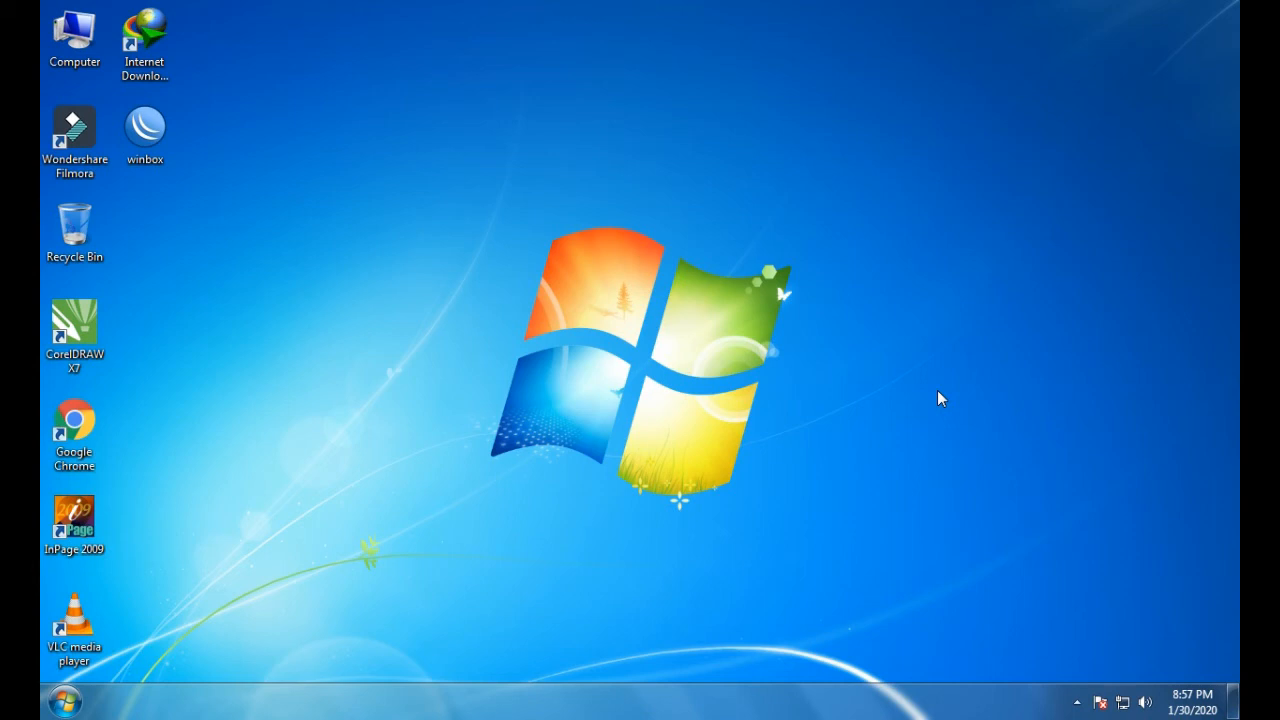
Refresh the desktop, launch Chrome and go to the device at 172.22.64.250
{"action": "right_click", "coordinate": [589, 236]}
{"action": "left_click", "coordinate": [631, 286]}
{"action": "double_click", "coordinate": [74, 428]}
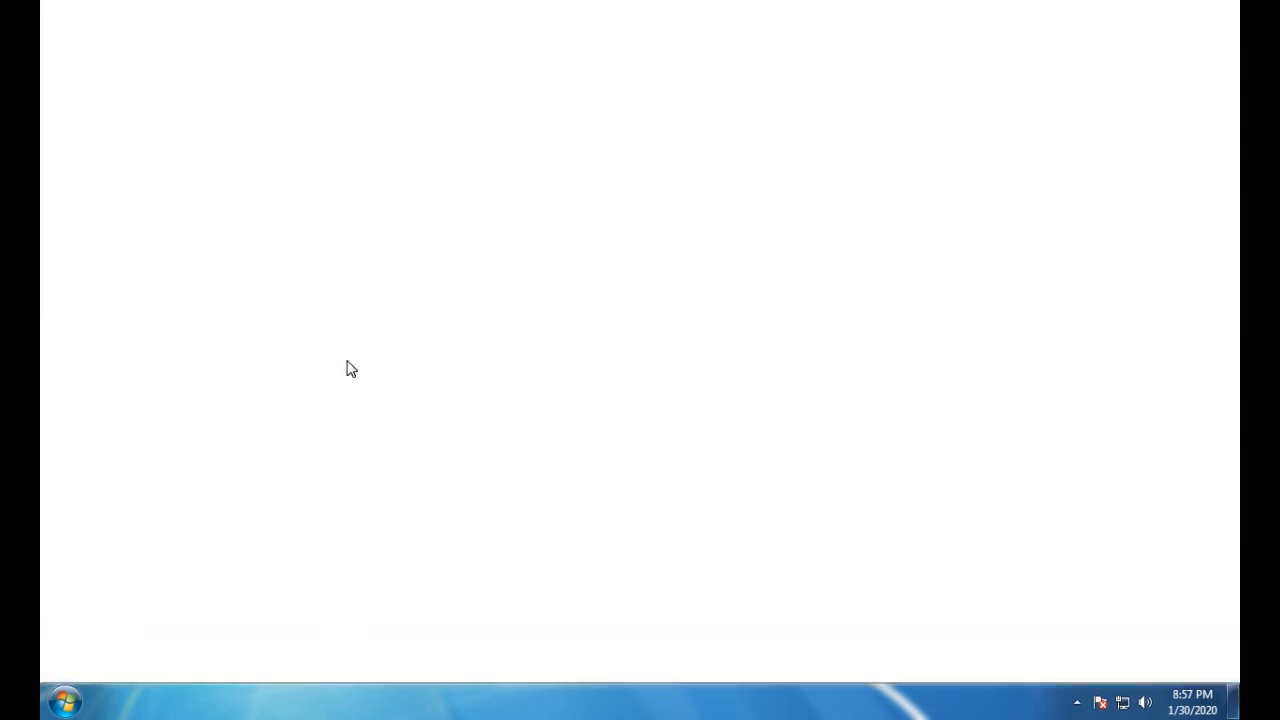
{"action": "type", "text": "17"}
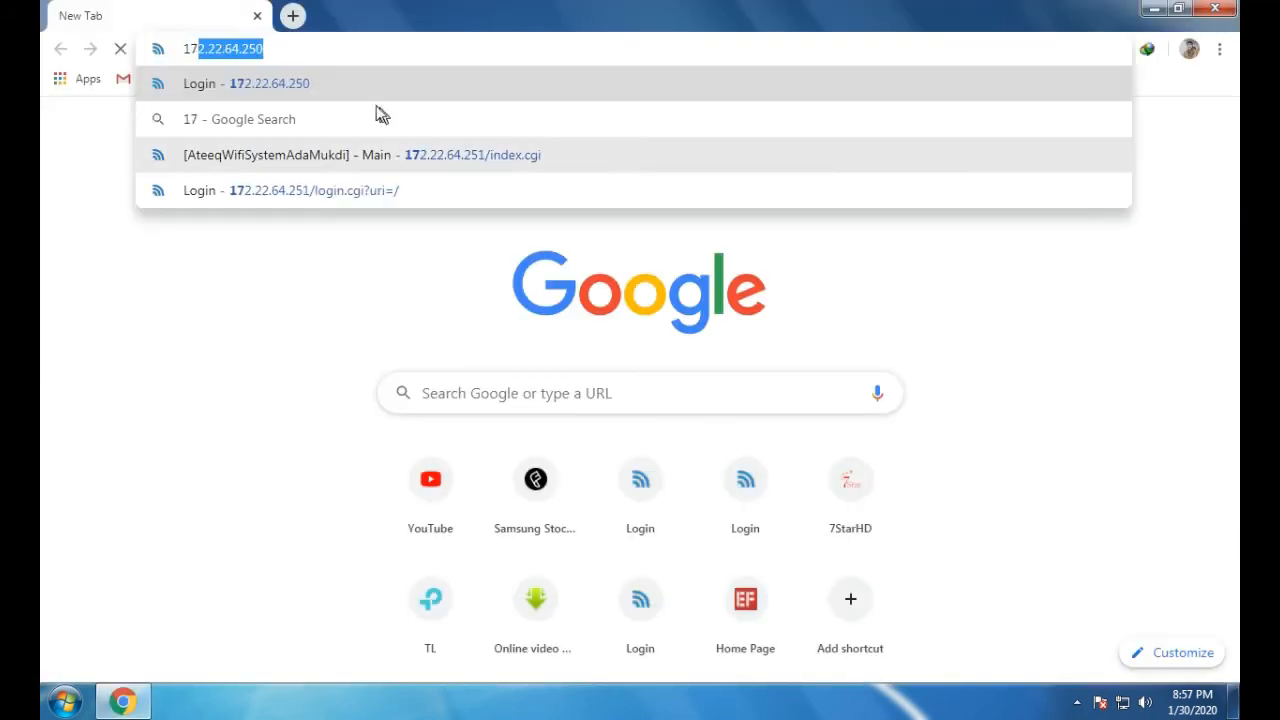
{"action": "key", "text": "Return"}
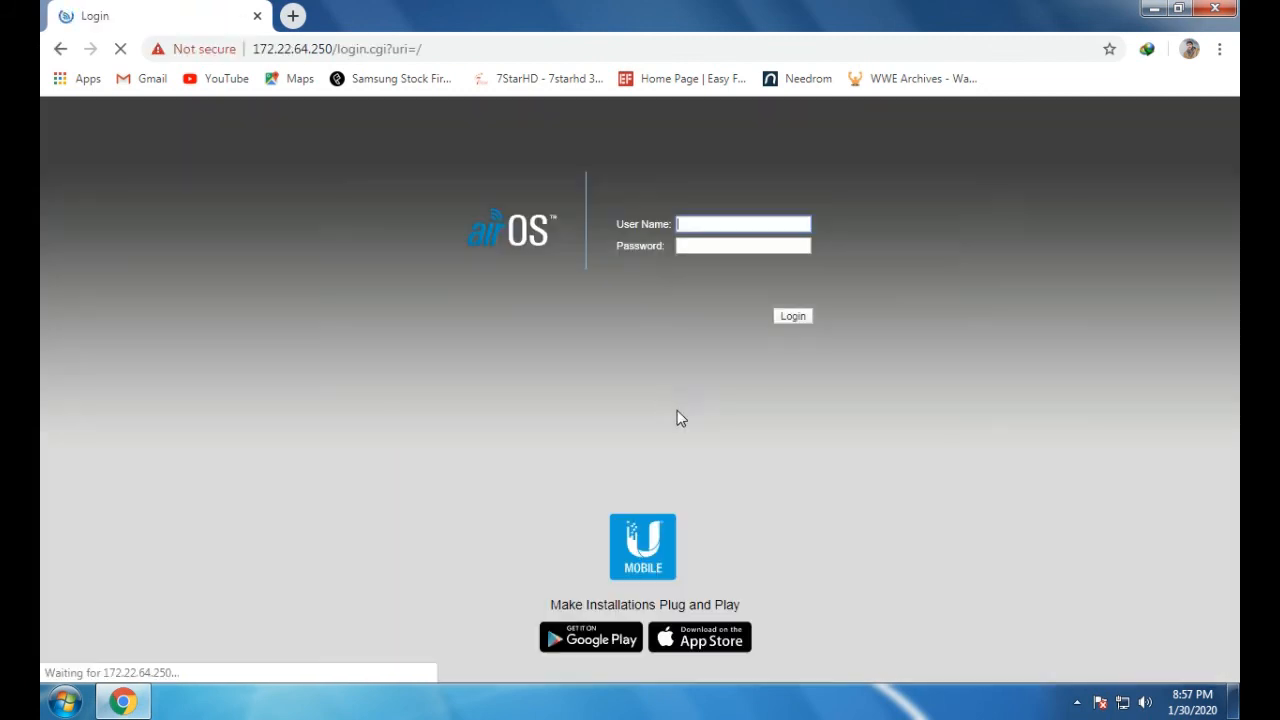
Sign in to airOS with the saved administrator user name and the account password
{"action": "left_click", "coordinate": [706, 221]}
{"action": "left_click", "coordinate": [711, 250]}
{"action": "left_click", "coordinate": [710, 249]}
{"action": "type", "text": "ubnt"}
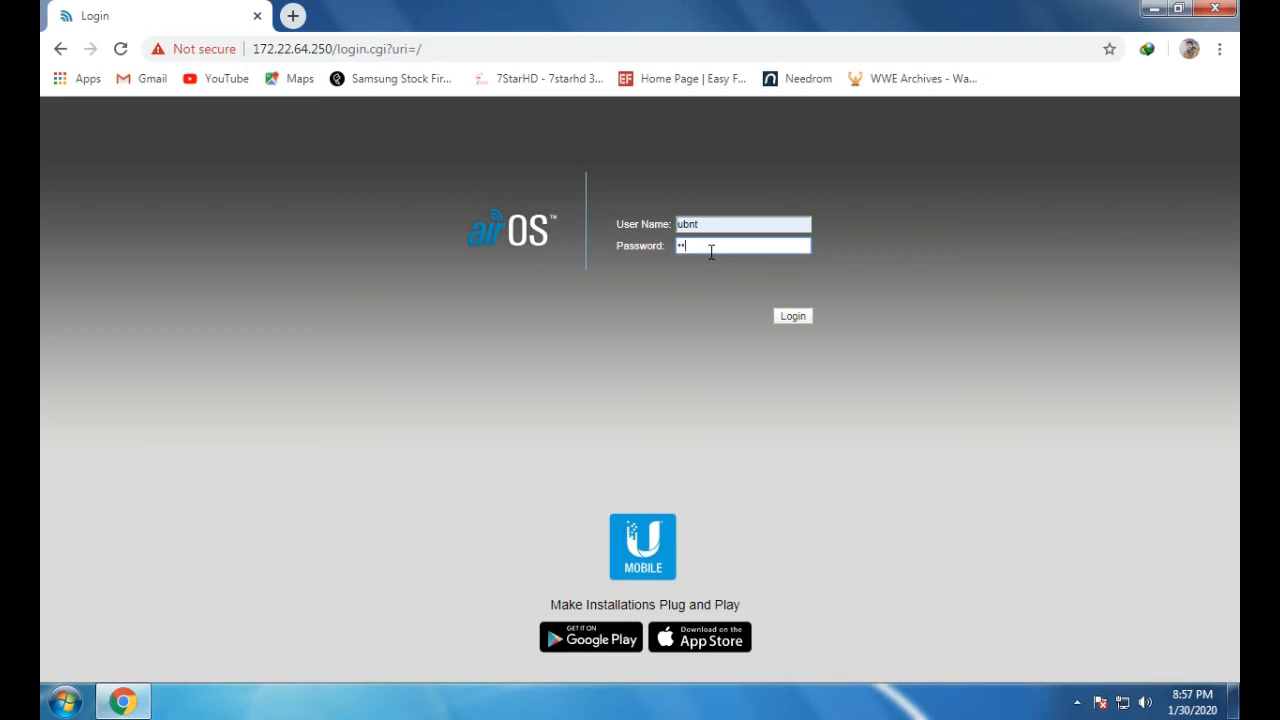
{"action": "type", "text": "12"}
{"action": "key", "text": "Return"}
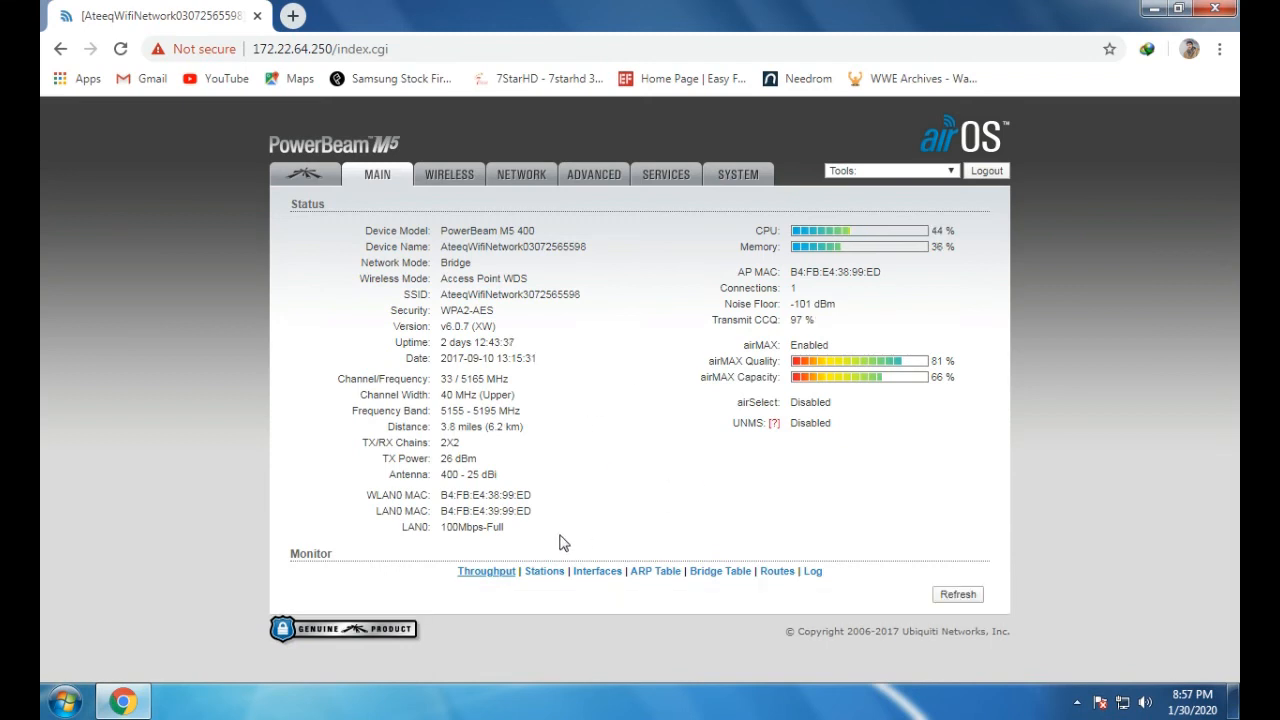
Look over the Main page's Monitor graphs, then go to the WIRELESS settings page
{"action": "scroll", "coordinate": [713, 521], "scroll_direction": "down", "scroll_amount": 2}
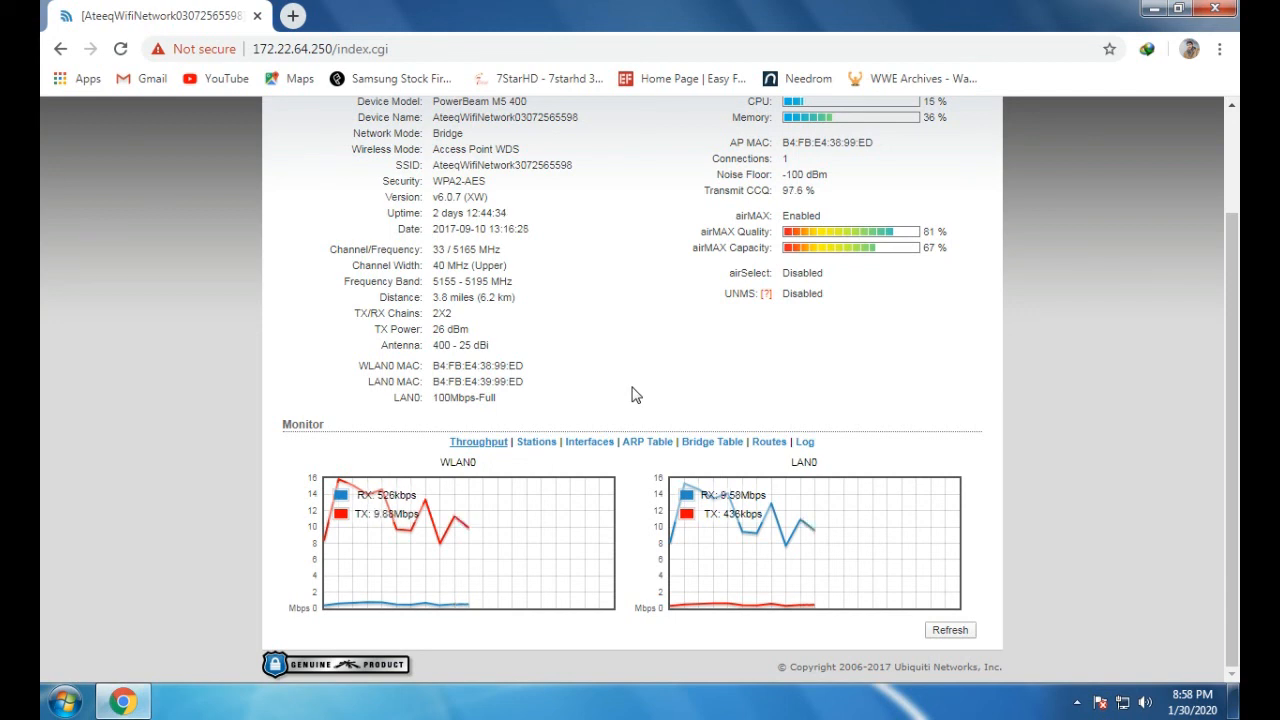
{"action": "scroll", "coordinate": [609, 366], "scroll_direction": "up", "scroll_amount": 2}
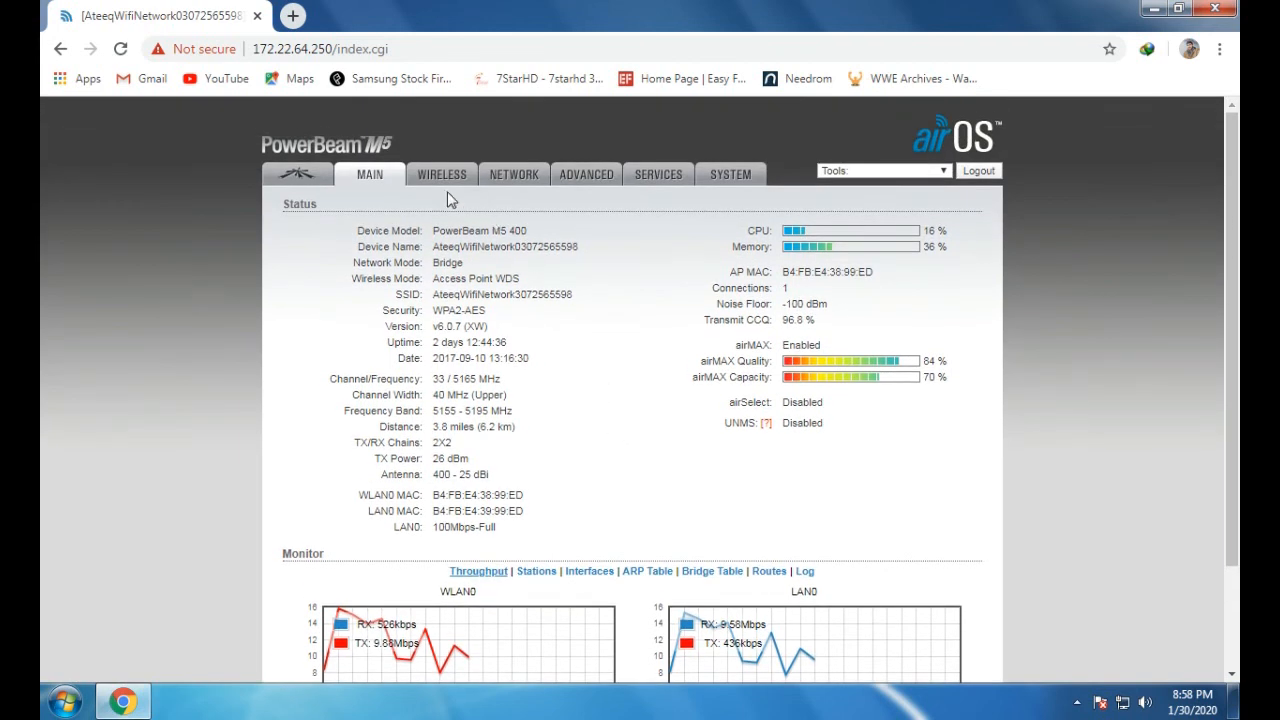
{"action": "left_click", "coordinate": [442, 178]}
{"action": "scroll", "coordinate": [677, 490], "scroll_direction": "down", "scroll_amount": 1}
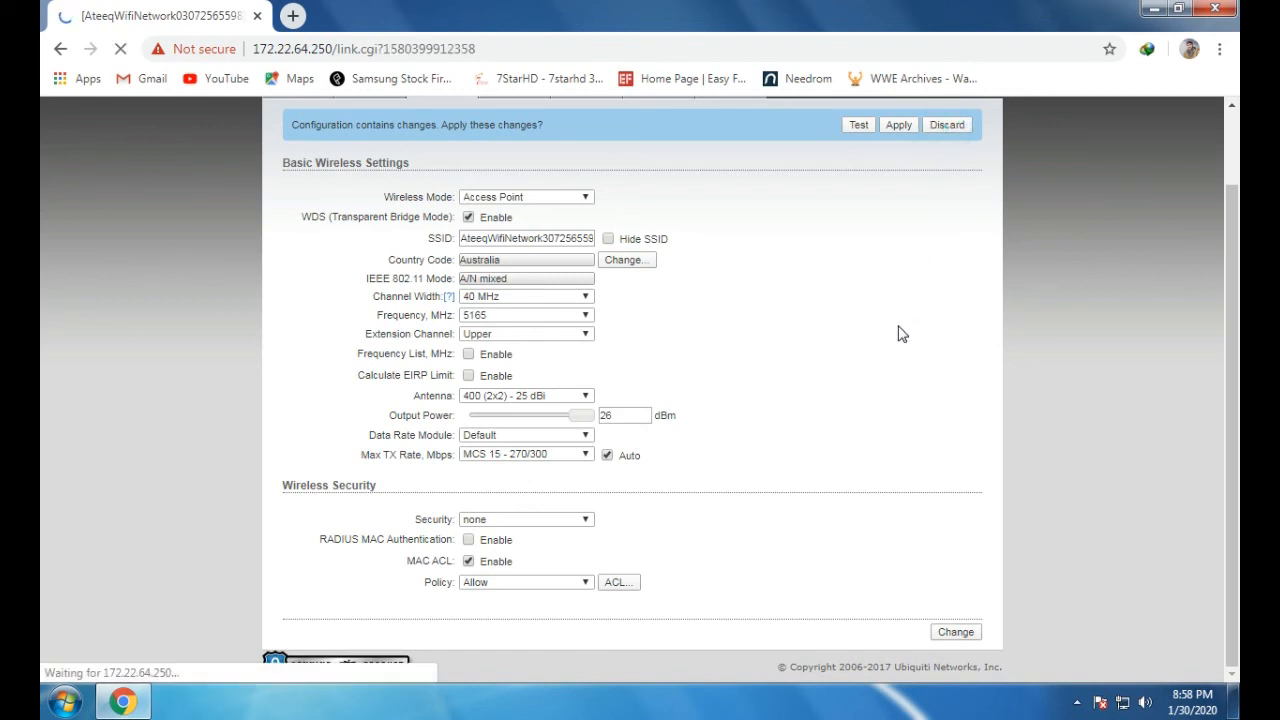
{"action": "scroll", "coordinate": [783, 405], "scroll_direction": "down", "scroll_amount": 1}
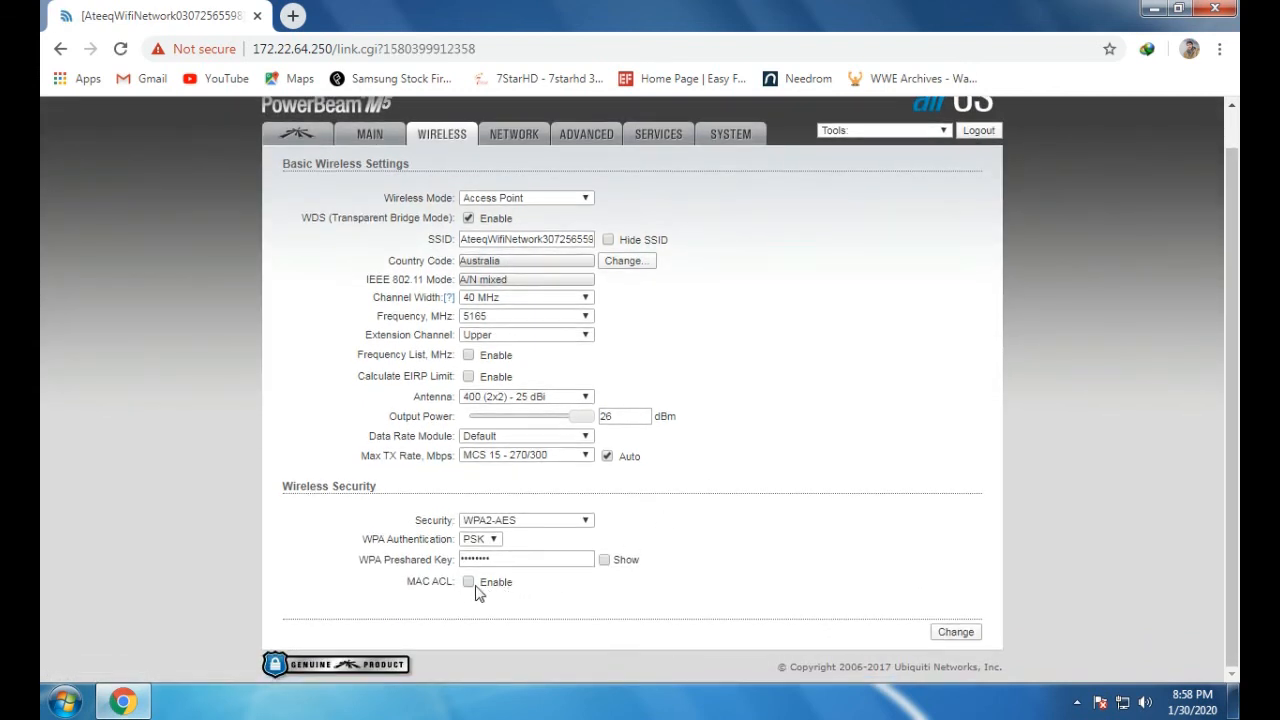
{"action": "left_click", "coordinate": [468, 582]}
{"action": "scroll", "coordinate": [630, 595], "scroll_direction": "down", "scroll_amount": 1}
{"action": "left_click", "coordinate": [585, 582]}
{"action": "left_click", "coordinate": [585, 583]}
{"action": "left_click", "coordinate": [585, 583]}
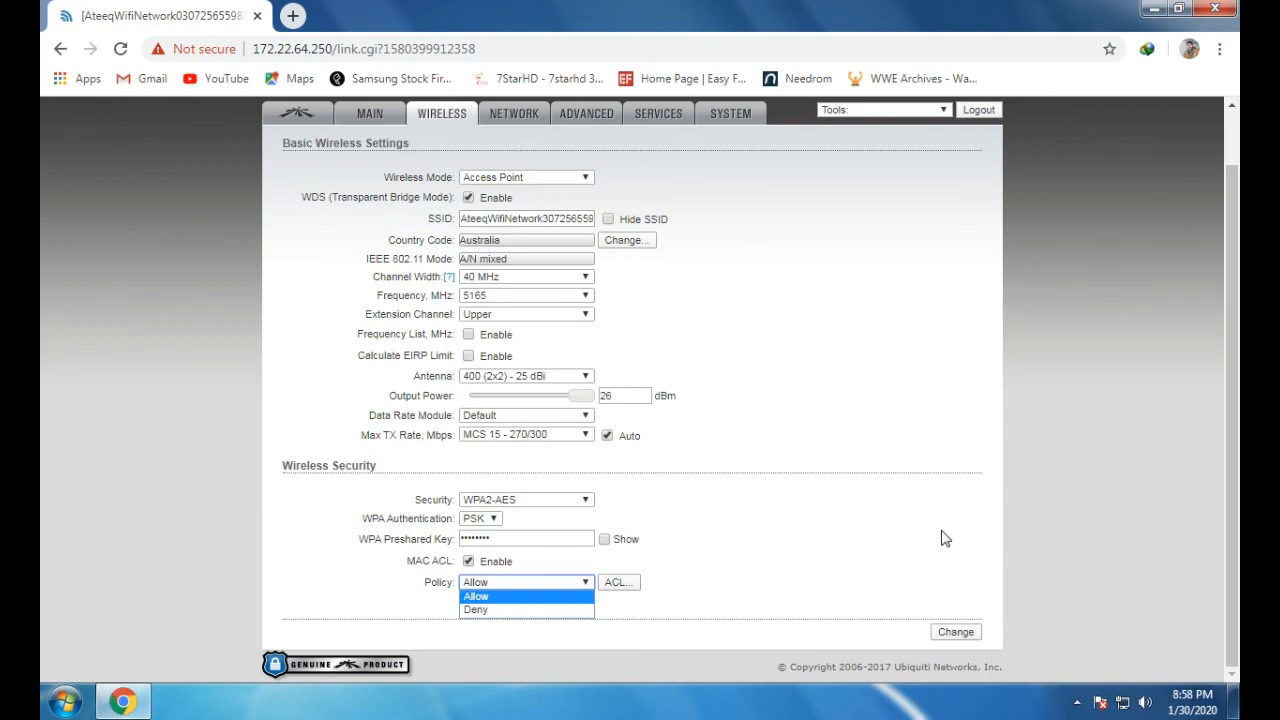
{"action": "left_click", "coordinate": [1071, 461]}
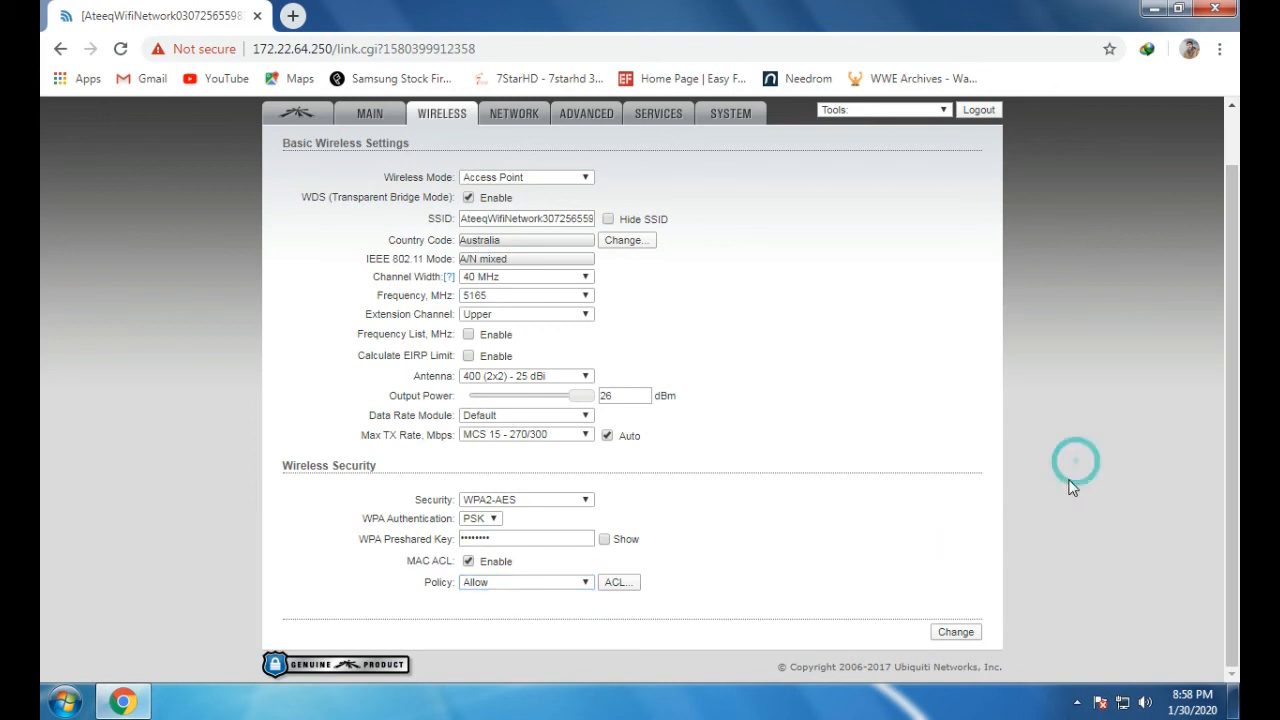
{"action": "left_click", "coordinate": [614, 586]}
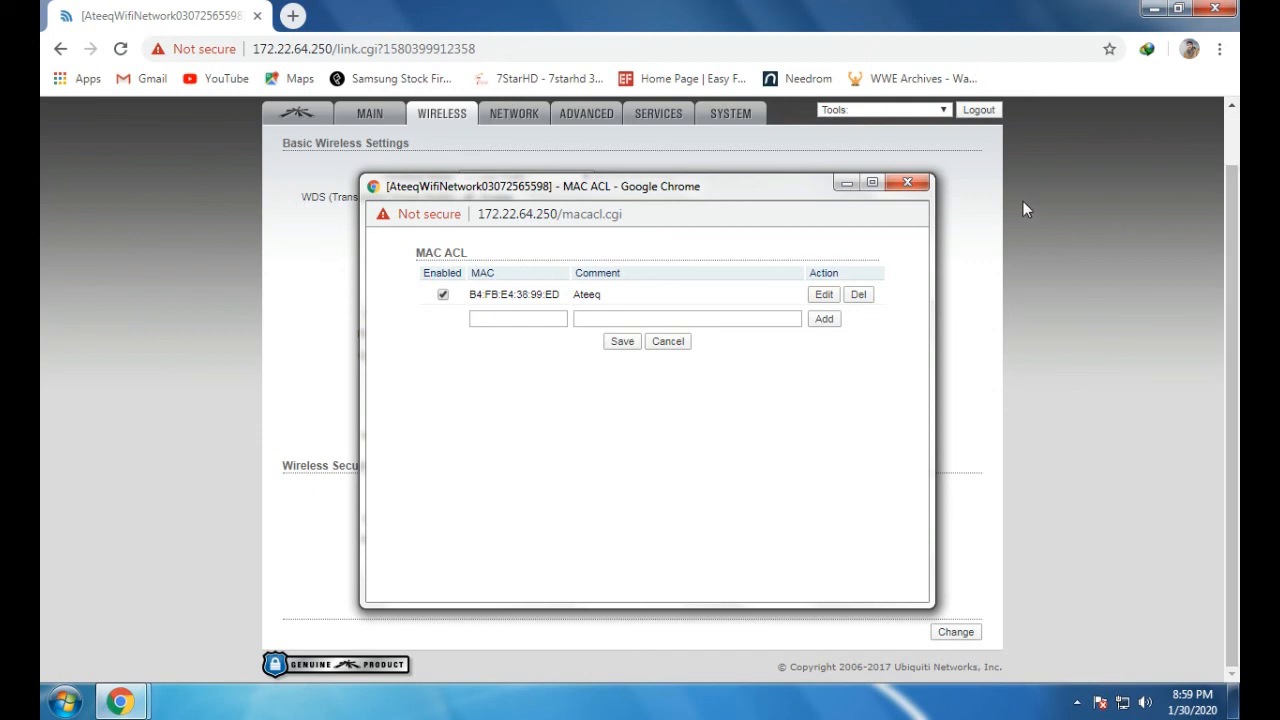
Minimize the ACL popup, confirm the policy is Allow, then reopen the list and select the empty MAC field
{"action": "left_click", "coordinate": [847, 186]}
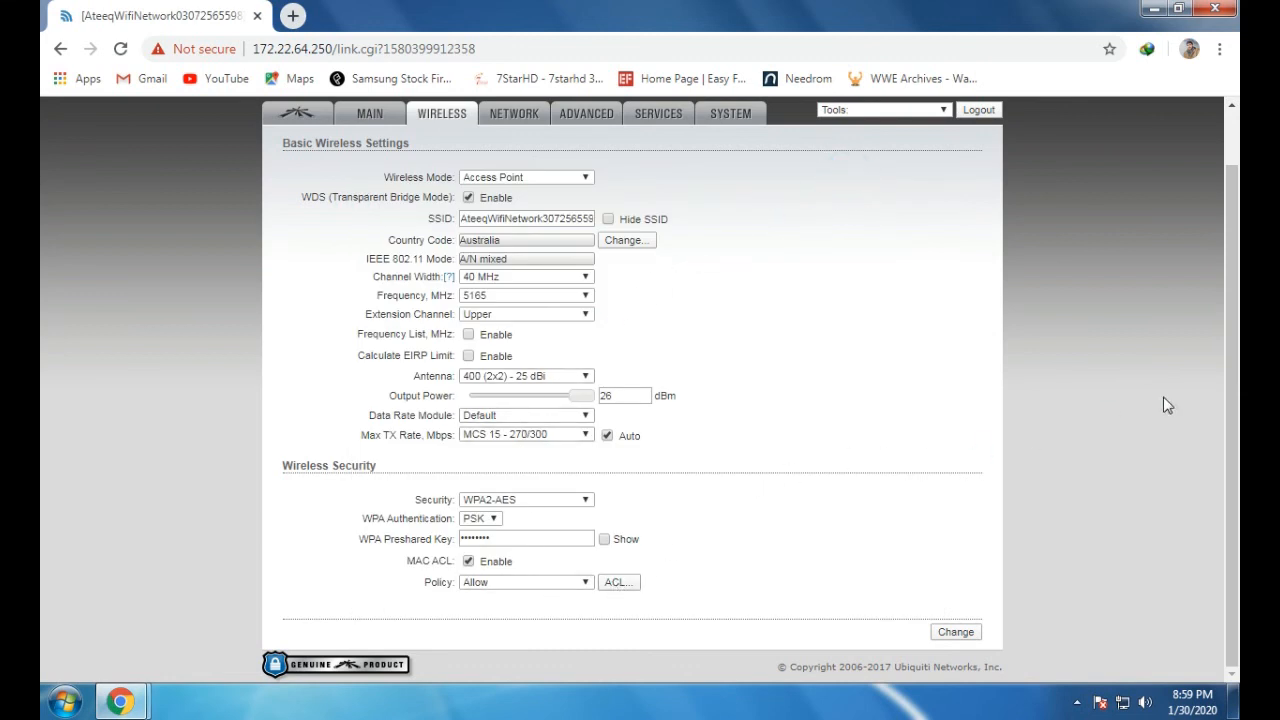
{"action": "left_click", "coordinate": [585, 585]}
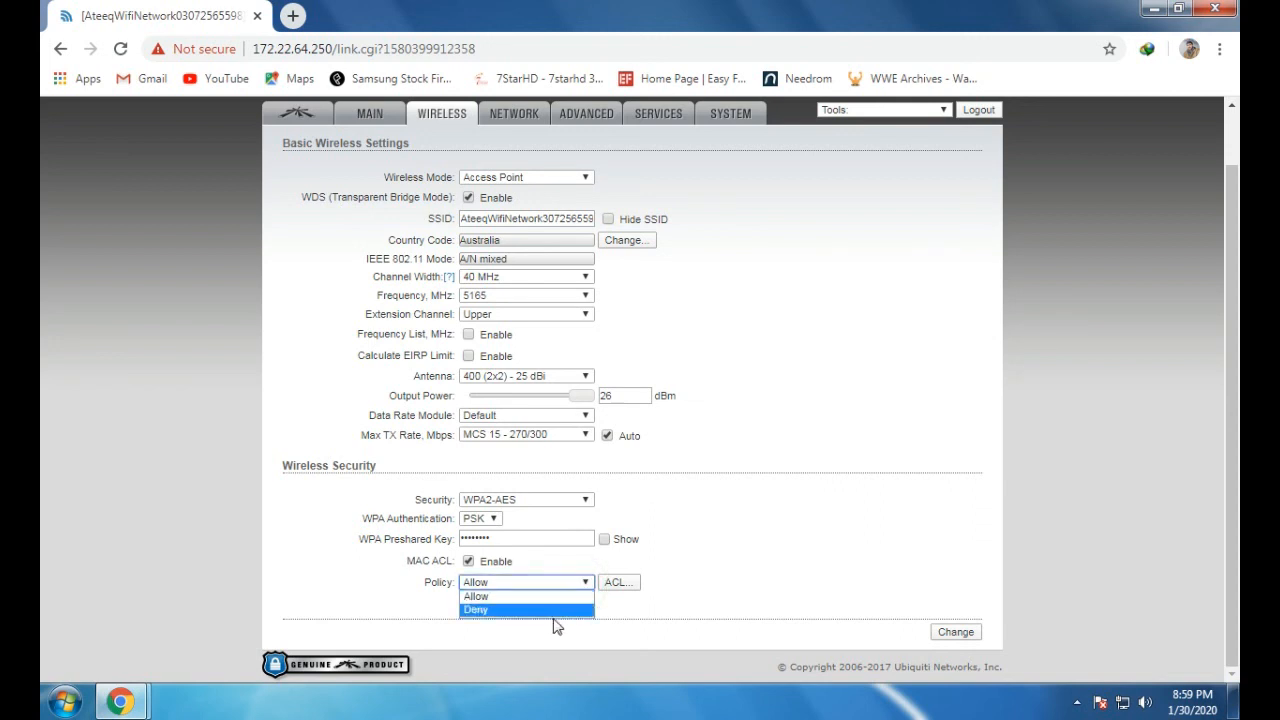
{"action": "left_click", "coordinate": [616, 583]}
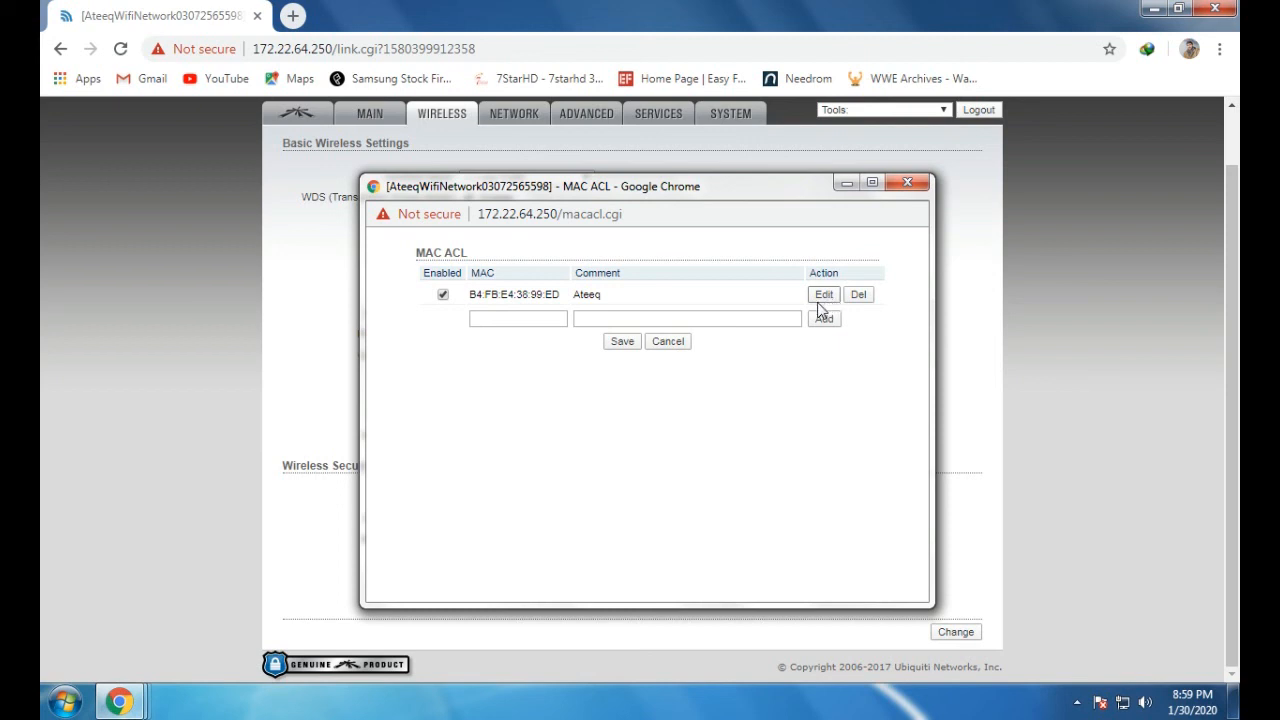
{"action": "left_click", "coordinate": [492, 316]}
{"action": "left_click", "coordinate": [907, 183]}
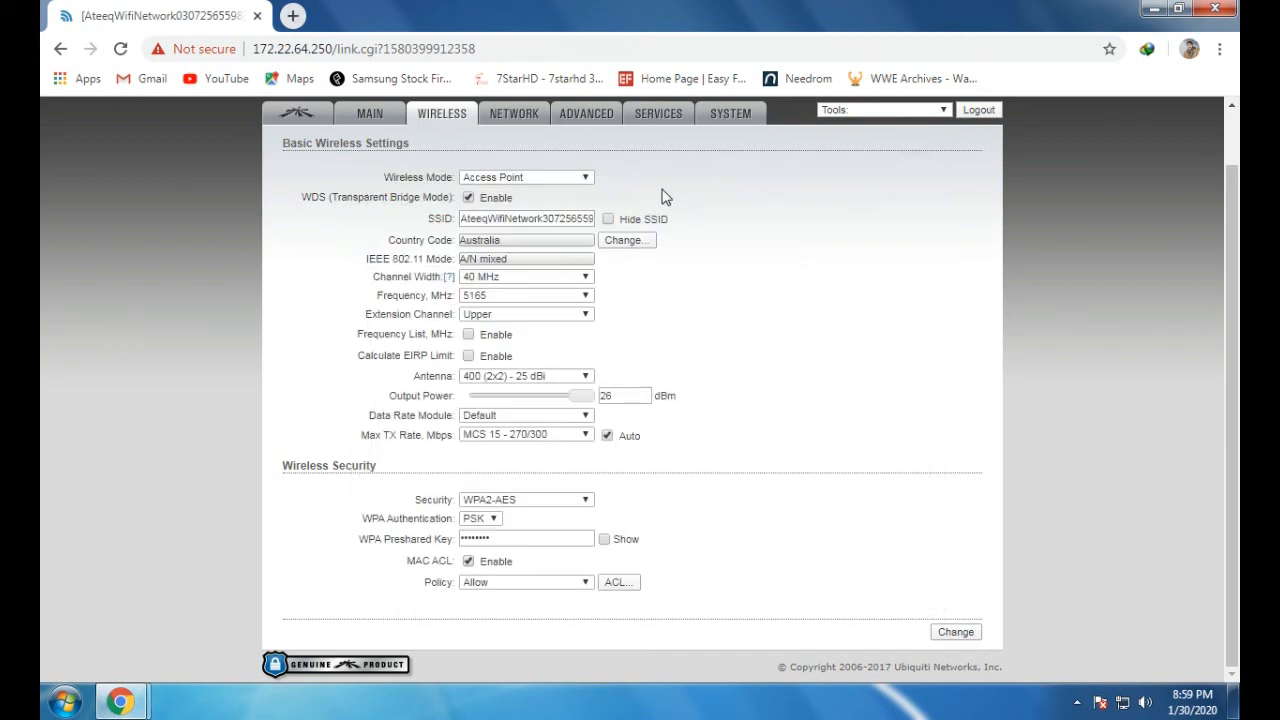
{"action": "left_click", "coordinate": [580, 582]}
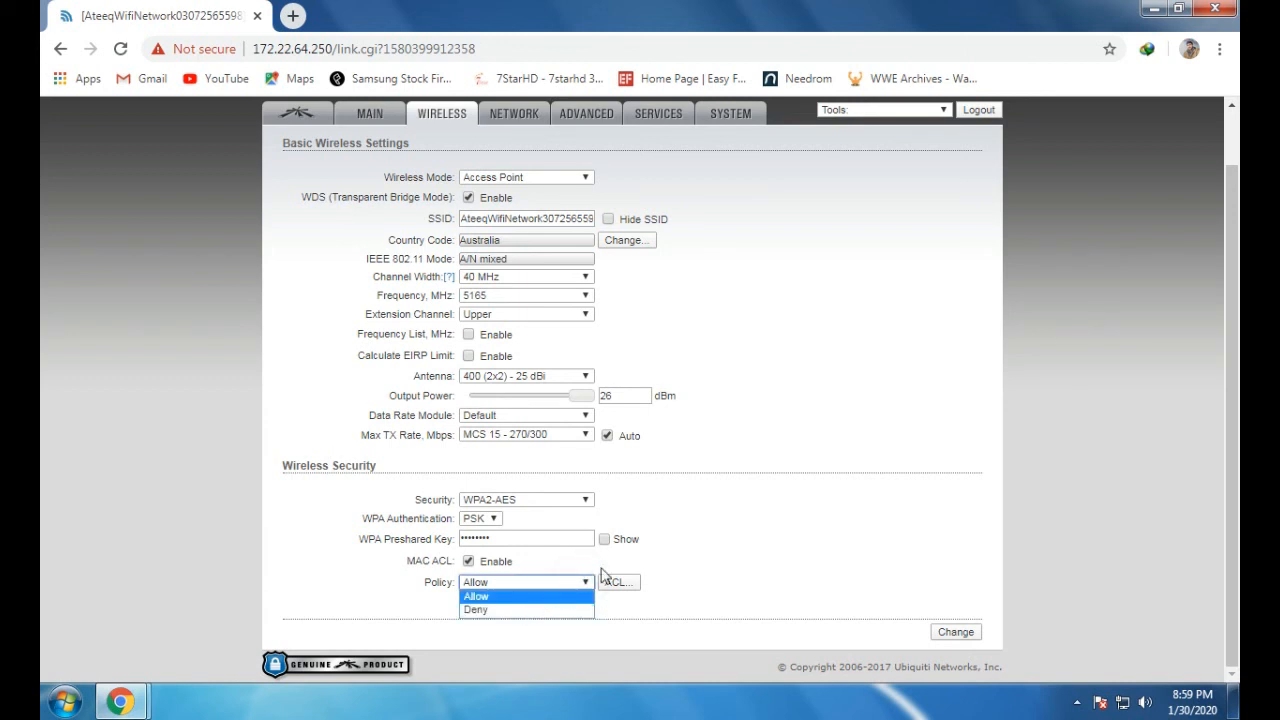
{"action": "left_click", "coordinate": [654, 518]}
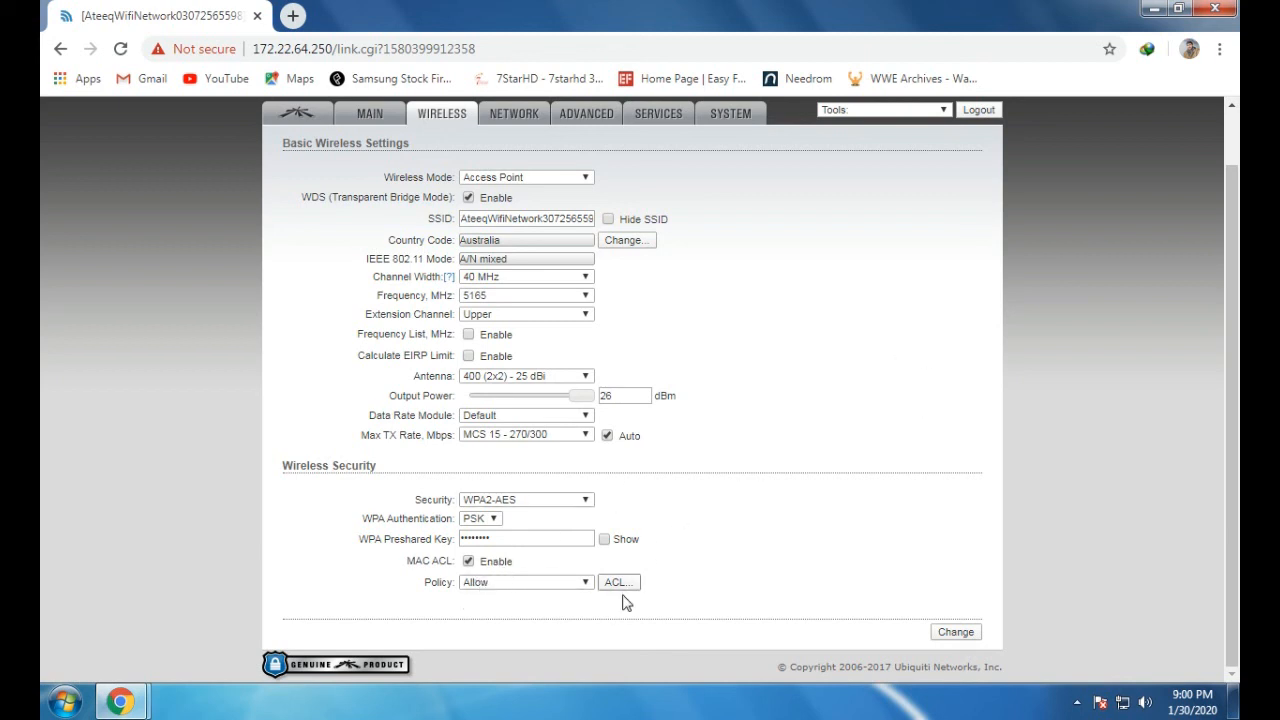
{"action": "left_click", "coordinate": [500, 582]}
{"action": "left_click", "coordinate": [501, 591]}
{"action": "left_click", "coordinate": [619, 582]}
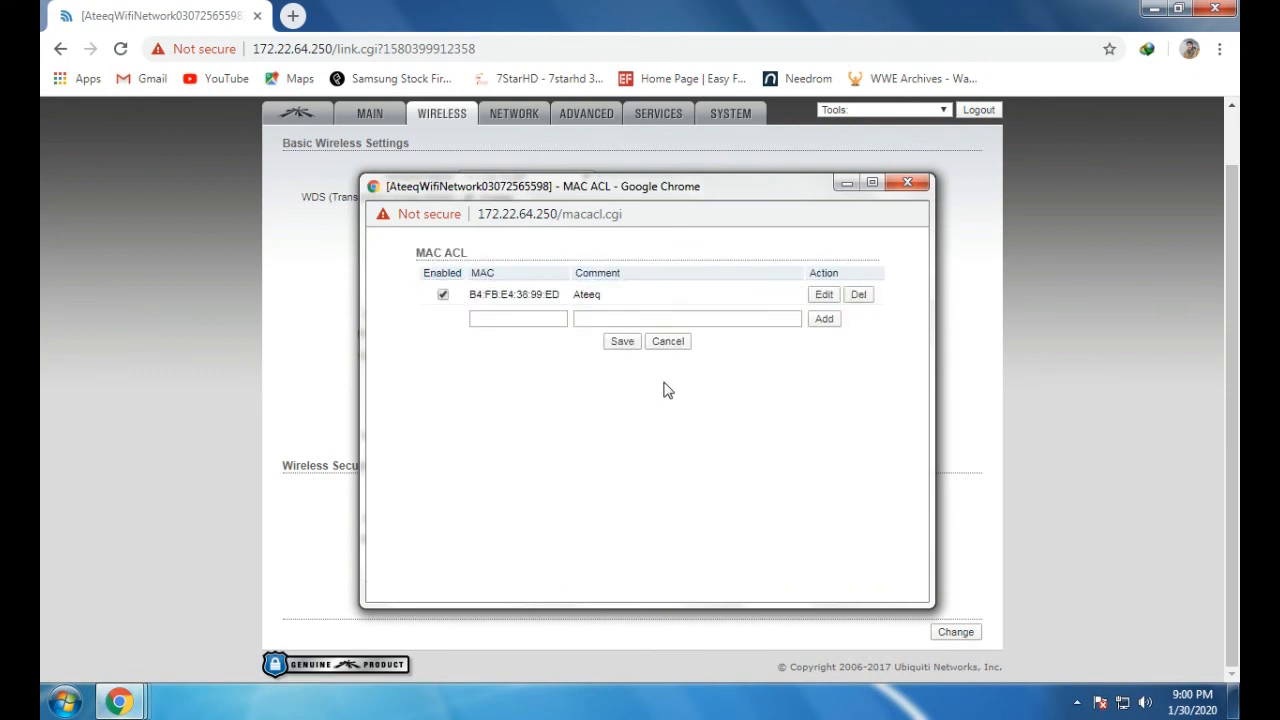
{"action": "left_click", "coordinate": [533, 321]}
{"action": "left_click", "coordinate": [907, 185]}
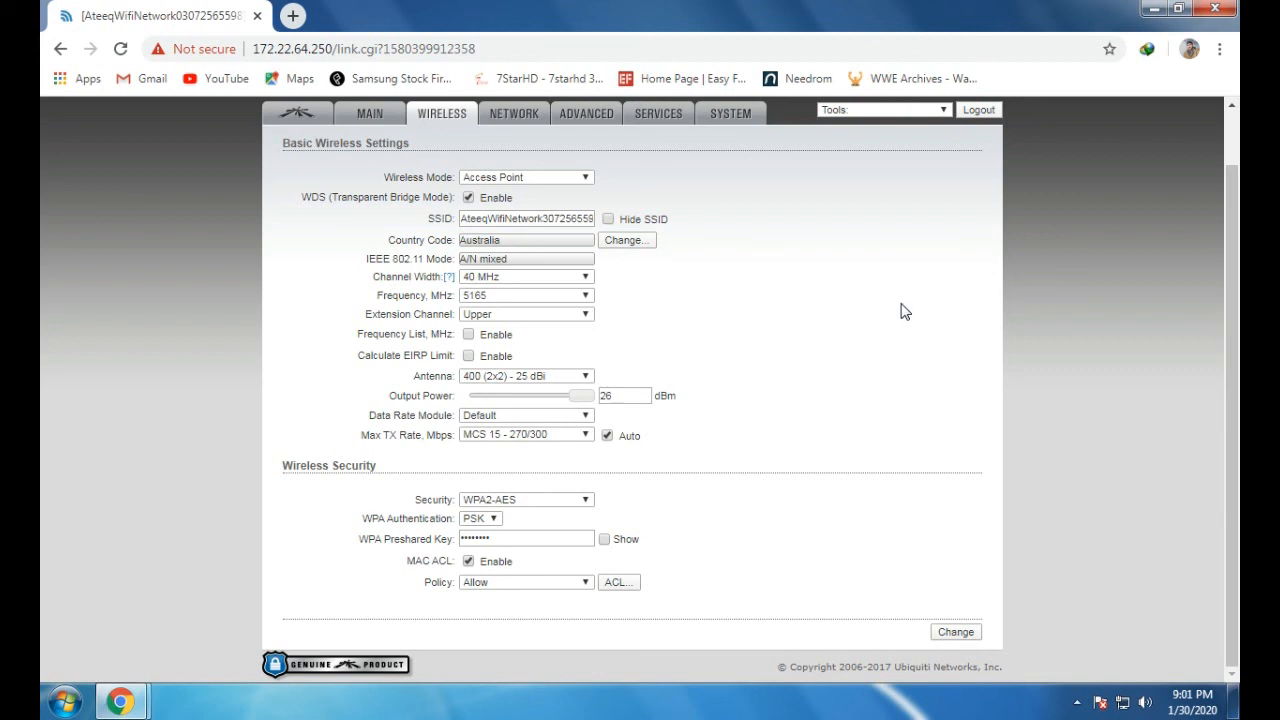
Return to the Windows desktop with Super+D, leaving the PowerBeam settings behind
{"action": "key", "text": "super+d"}
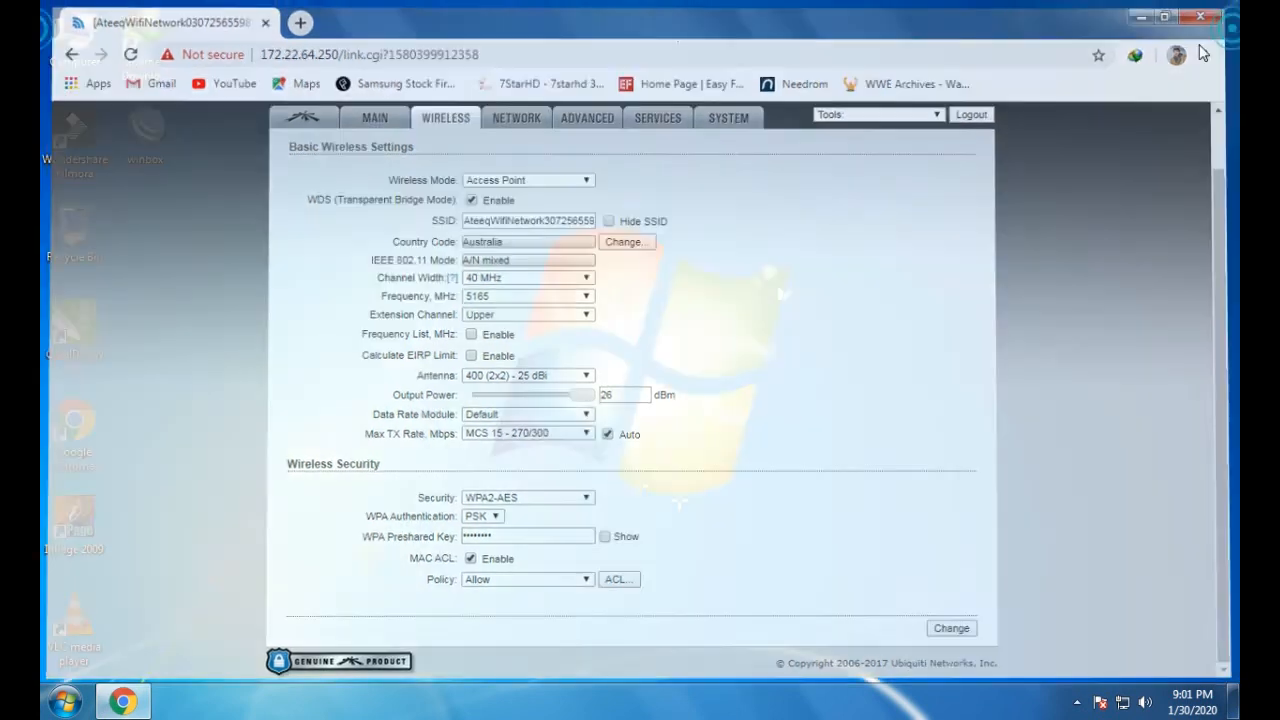